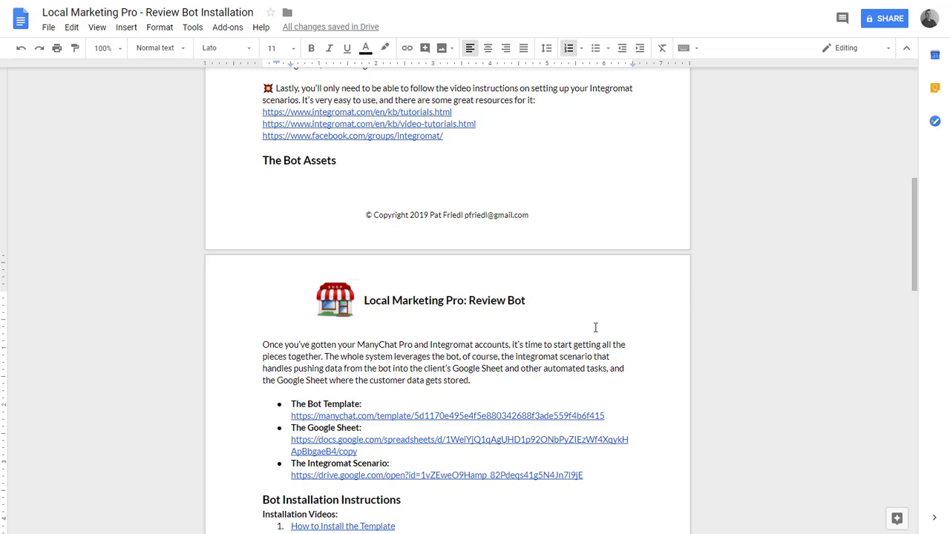
- Bring up the link preview for 'The Google Sheet' template in the installation document
{"action": "scroll", "coordinate": [599, 323], "scroll_direction": "down", "scroll_amount": 3}
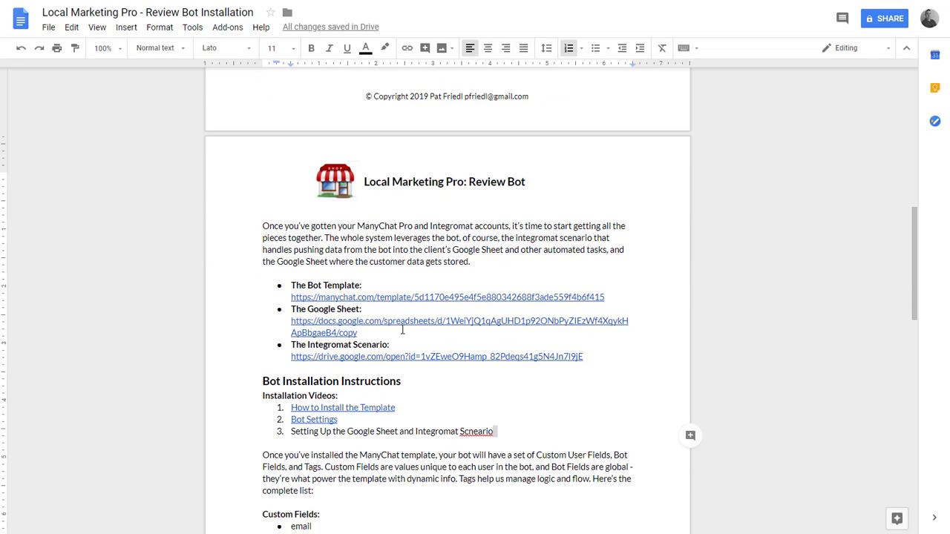
{"action": "left_click", "coordinate": [324, 321]}
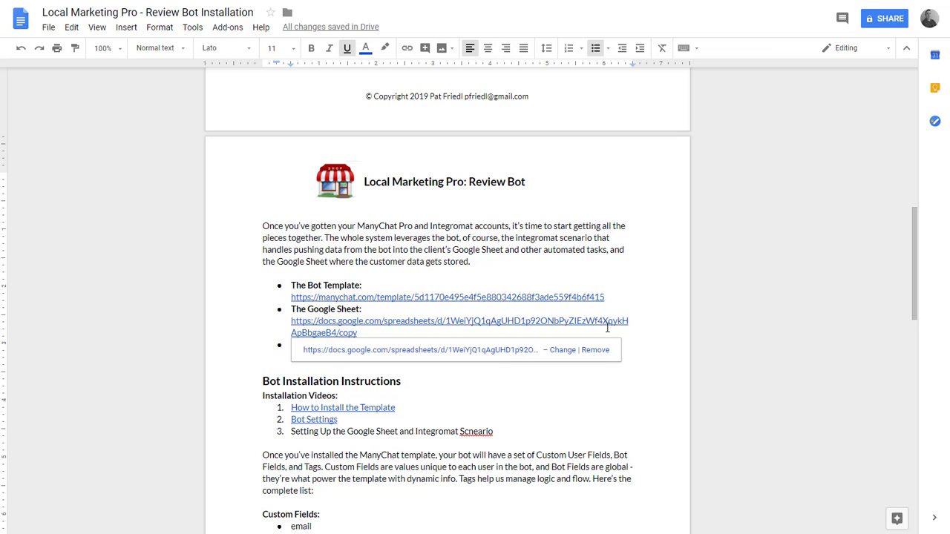
- Open the Google Sheet template, make a copy, and title it 'TEST REVIEW SHEET'
{"action": "left_click", "coordinate": [356, 349]}
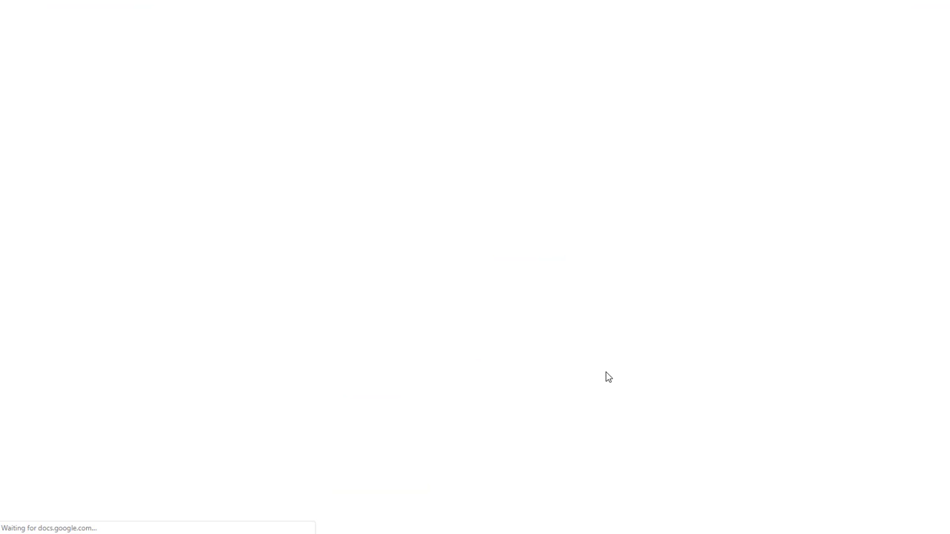
{"action": "left_click", "coordinate": [311, 204]}
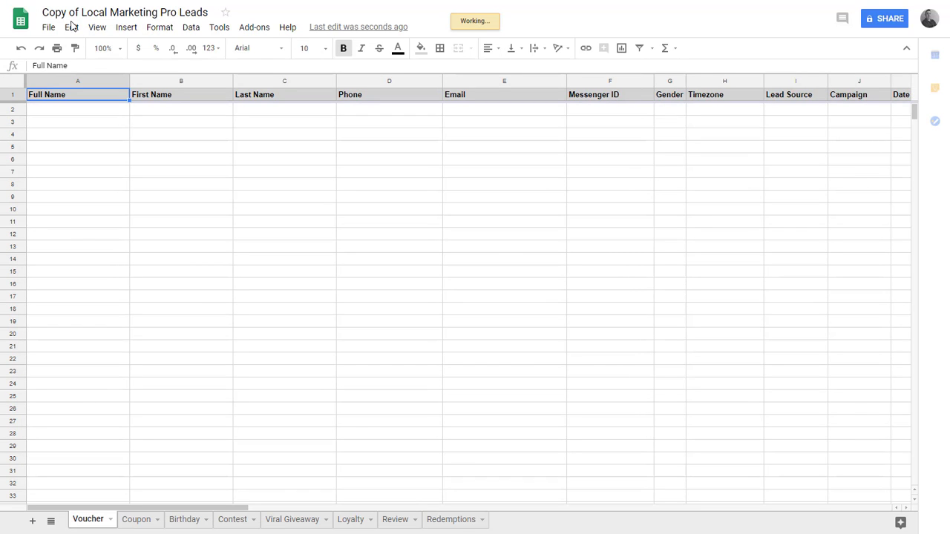
{"action": "left_click", "coordinate": [131, 14]}
{"action": "key", "text": "ctrl+a"}
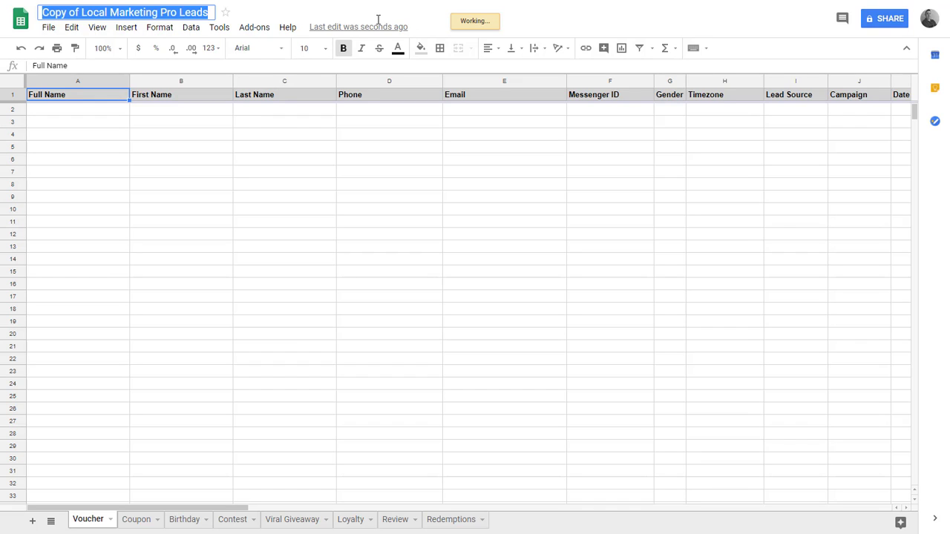
{"action": "type", "text": "TEST"}
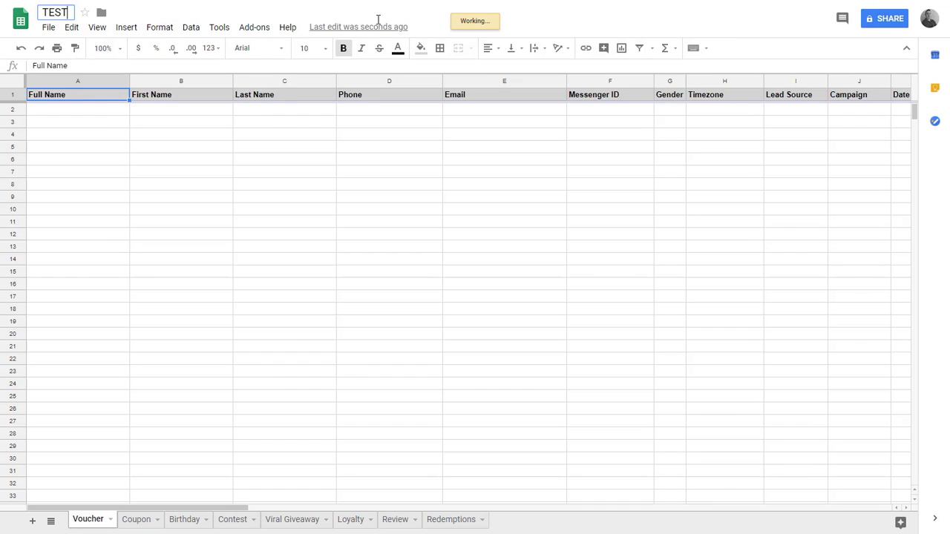
{"action": "type", "text": " REVIEW "}
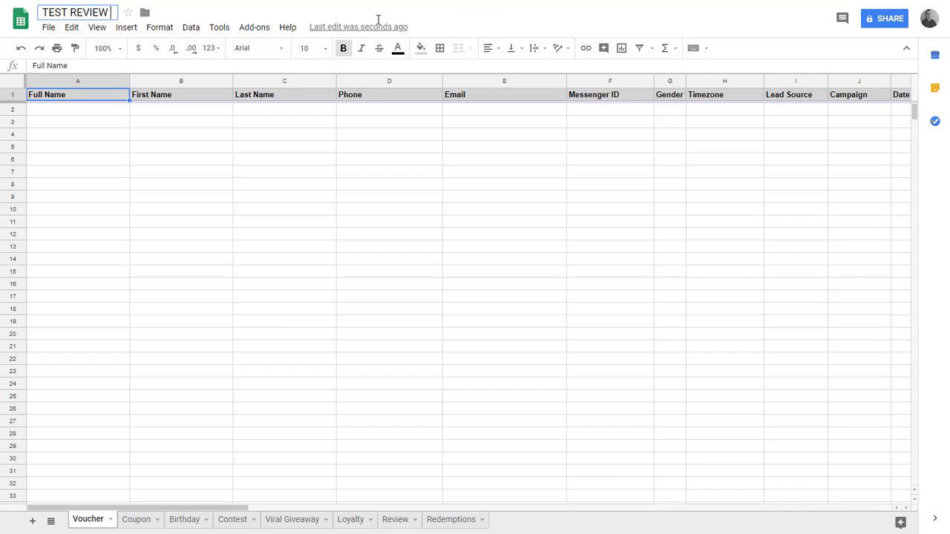
{"action": "type", "text": "SHEET"}
{"action": "key", "text": "Return"}
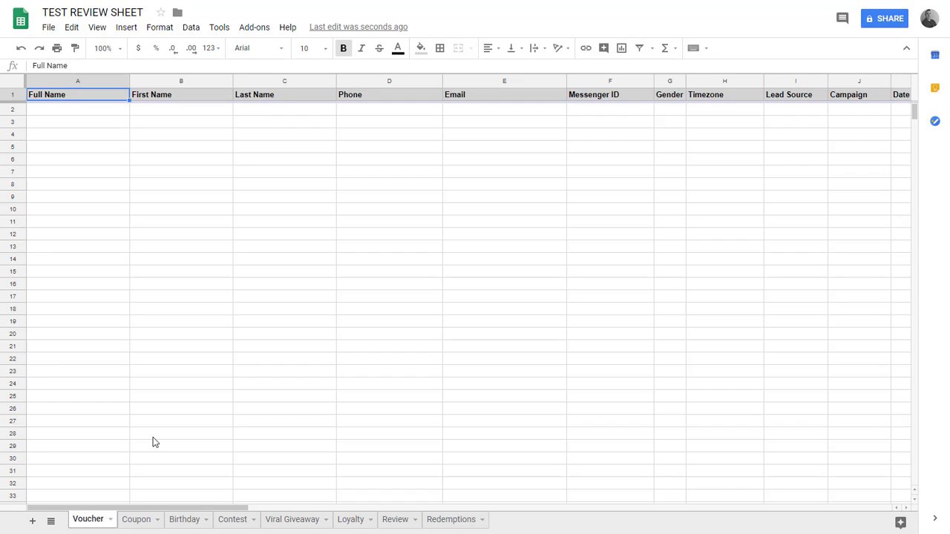
- On the Review sheet, clear the two sample review rows 2 and 3
{"action": "left_click", "coordinate": [391, 521]}
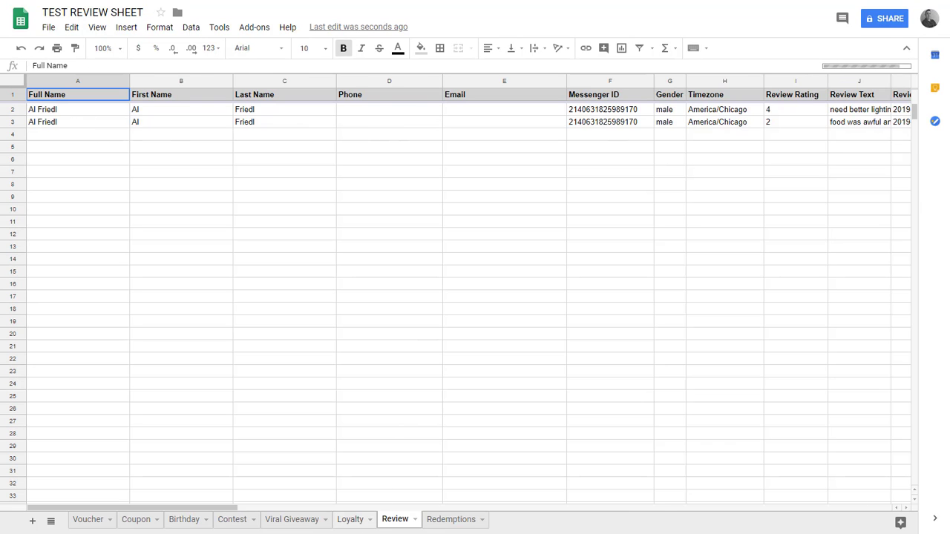
{"action": "left_click_drag", "start_coordinate": [236, 509], "coordinate": [184, 509]}
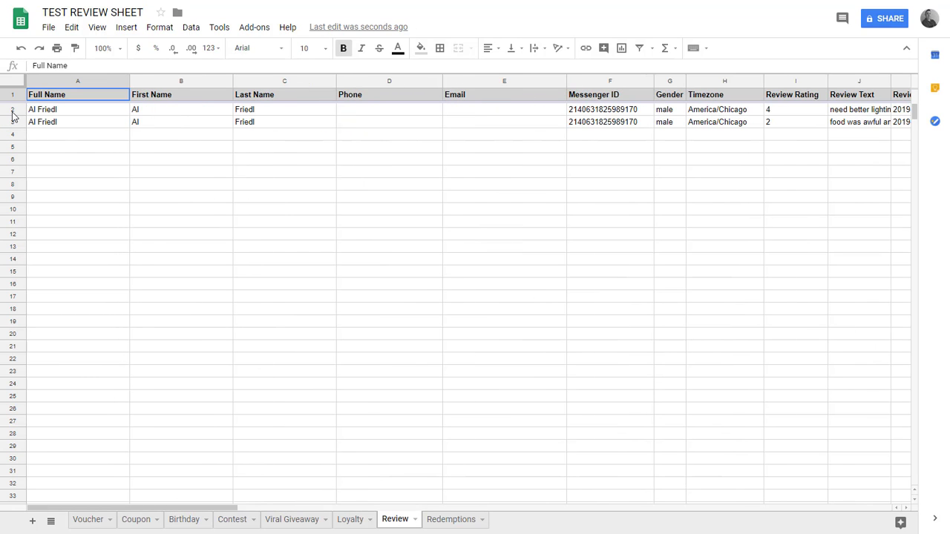
{"action": "left_click_drag", "start_coordinate": [12, 111], "coordinate": [12, 123]}
{"action": "key", "text": "Delete"}
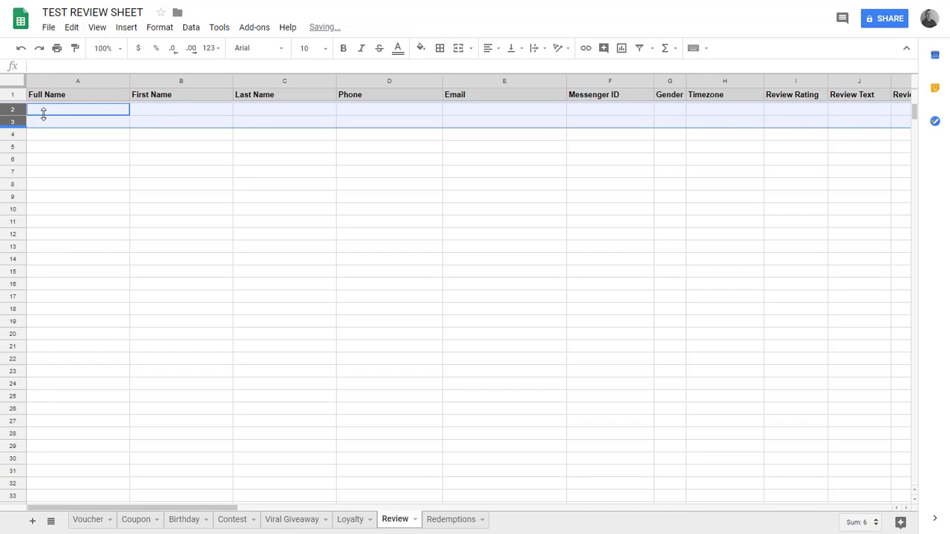
{"action": "left_click", "coordinate": [45, 111]}
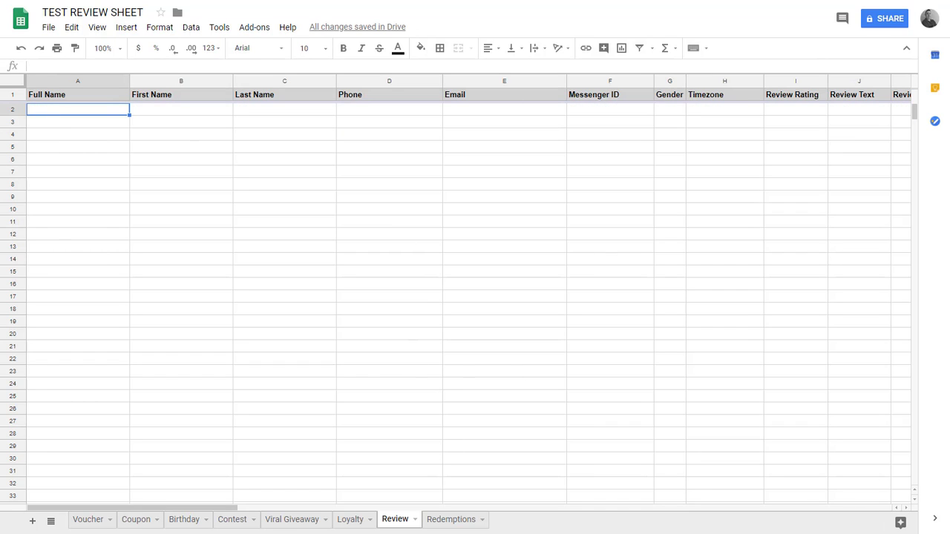
- Restore the Integromat Scenario bullet in the guide and open its Drive link
{"action": "key", "text": "ctrl+shift+Tab"}
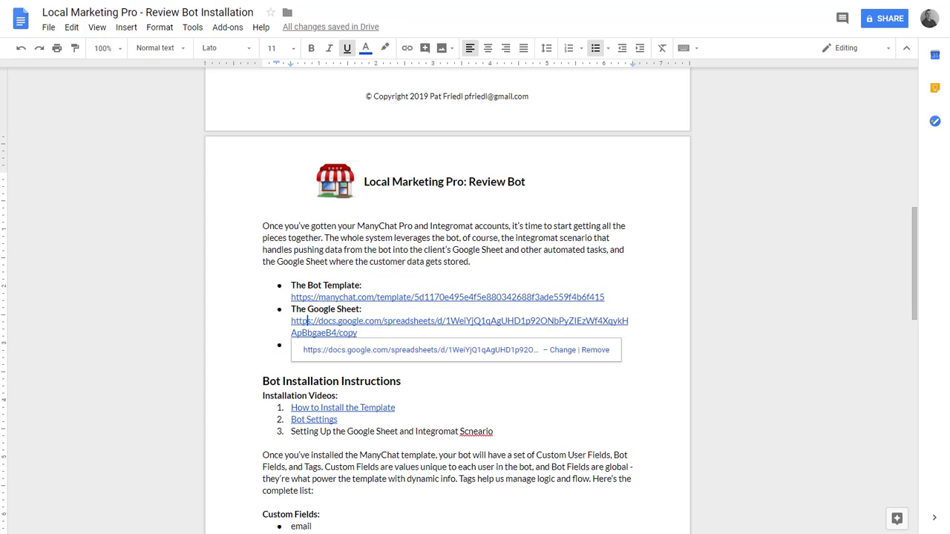
{"action": "left_click", "coordinate": [592, 374]}
{"action": "key", "text": "ctrl+v"}
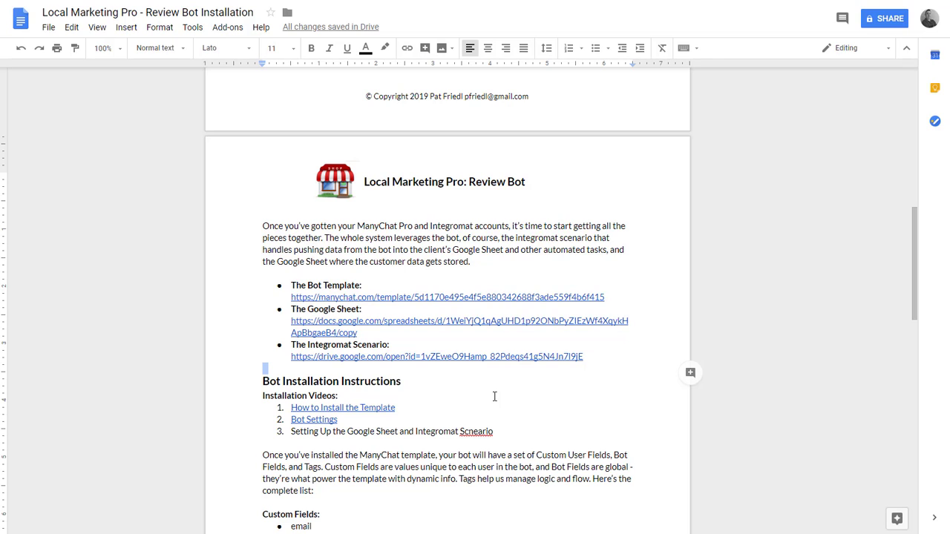
{"action": "left_click", "coordinate": [460, 359]}
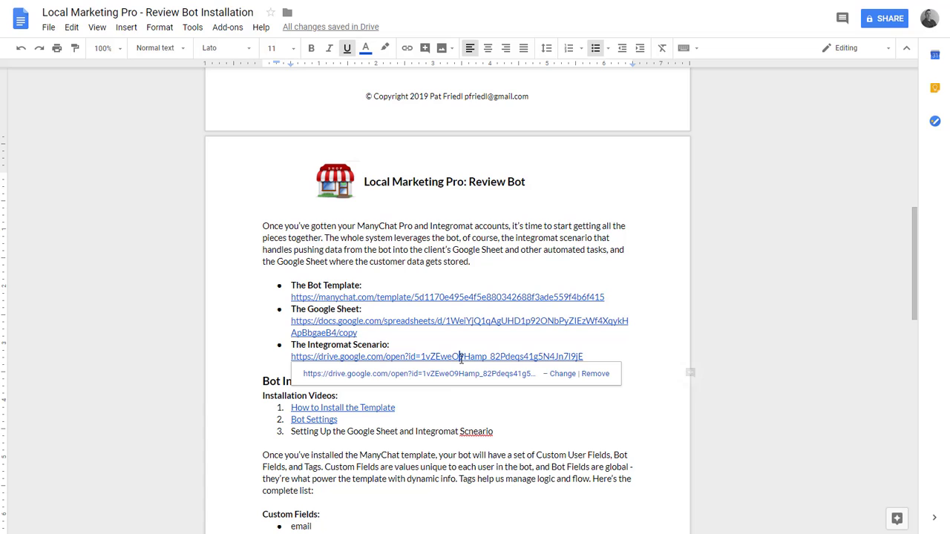
{"action": "left_click", "coordinate": [435, 382]}
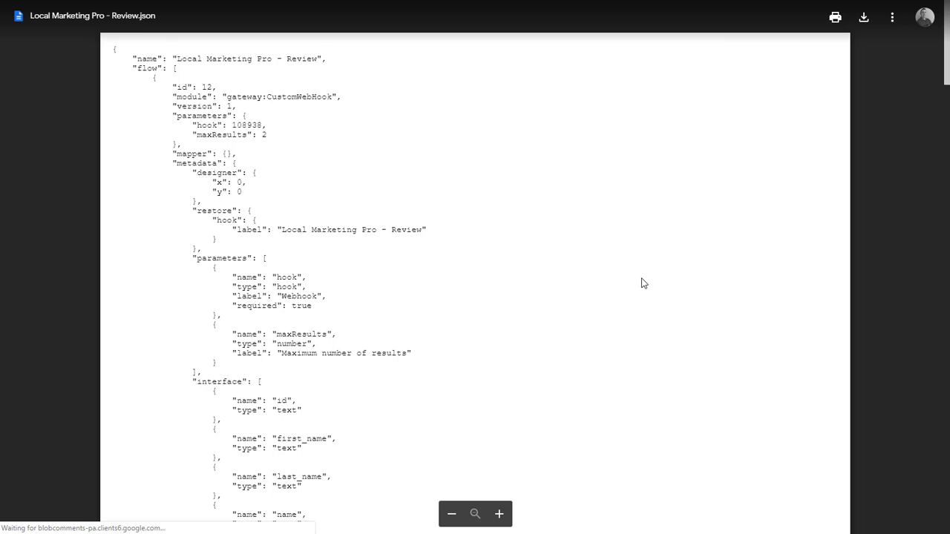
- Preview 'Local Marketing Pro - Review.json' in Google Drive and download it
{"action": "scroll", "coordinate": [642, 282], "scroll_direction": "down", "scroll_amount": 5}
{"action": "scroll", "coordinate": [638, 274], "scroll_direction": "down", "scroll_amount": 7}
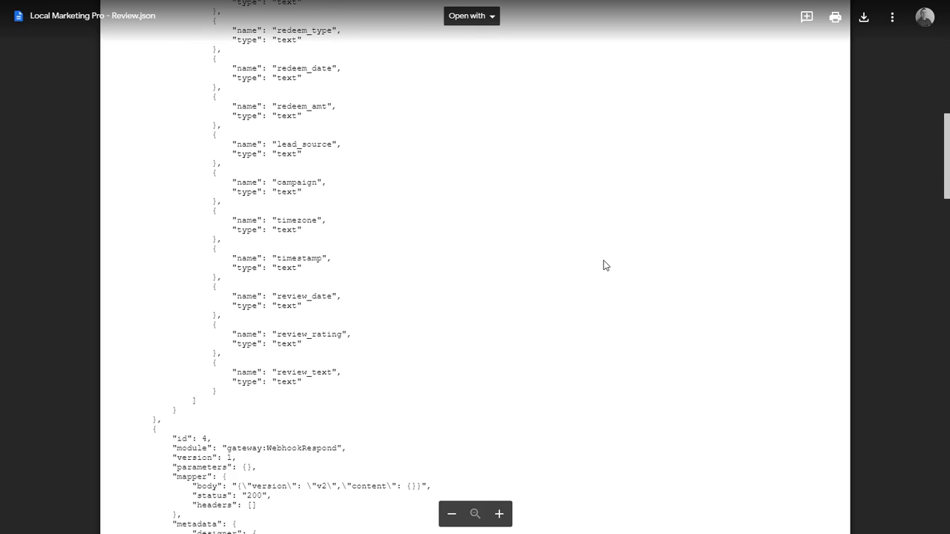
{"action": "scroll", "coordinate": [676, 353], "scroll_direction": "up", "scroll_amount": 4}
{"action": "scroll", "coordinate": [676, 342], "scroll_direction": "up", "scroll_amount": 9}
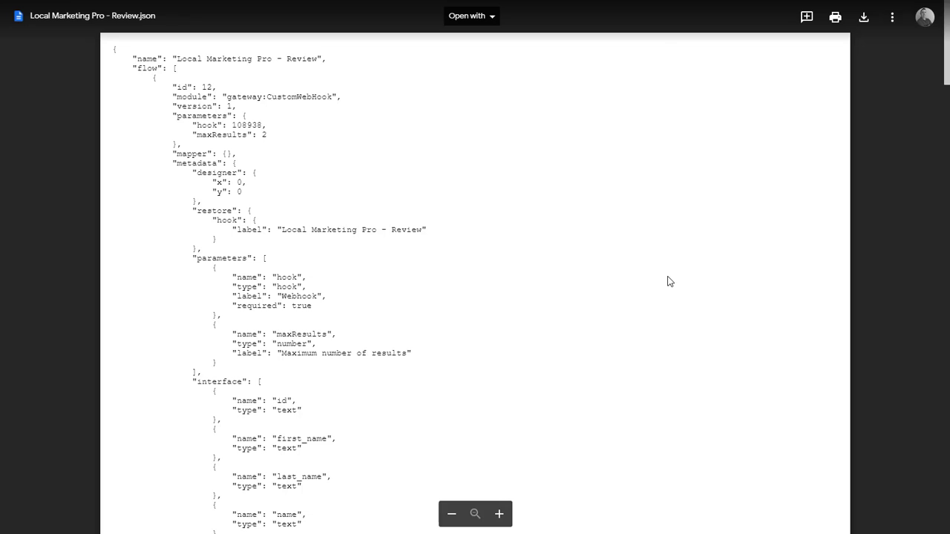
{"action": "left_click", "coordinate": [866, 19]}
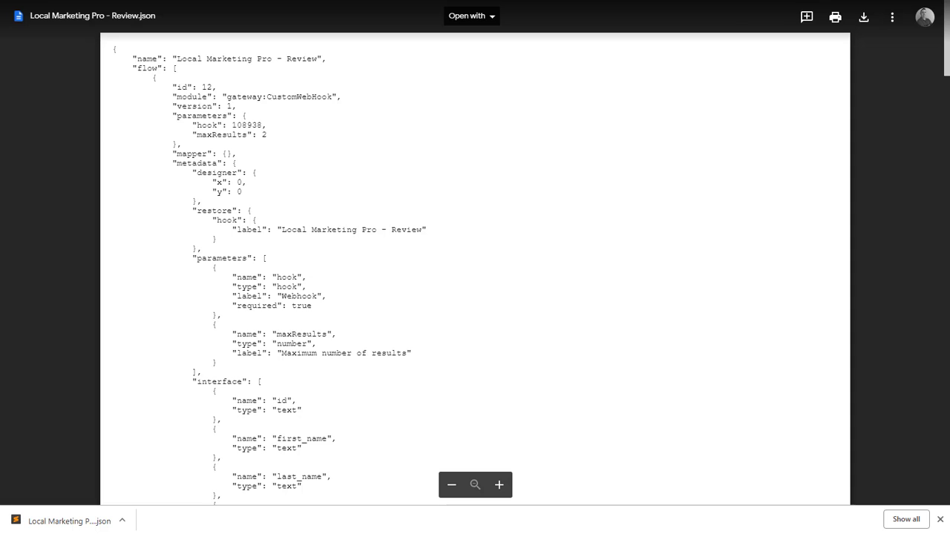
{"action": "key", "text": "ctrl+l"}
- Go to integromat.com and start a new scenario in the editor without choosing services
{"action": "type", "text": "integromat.c"}
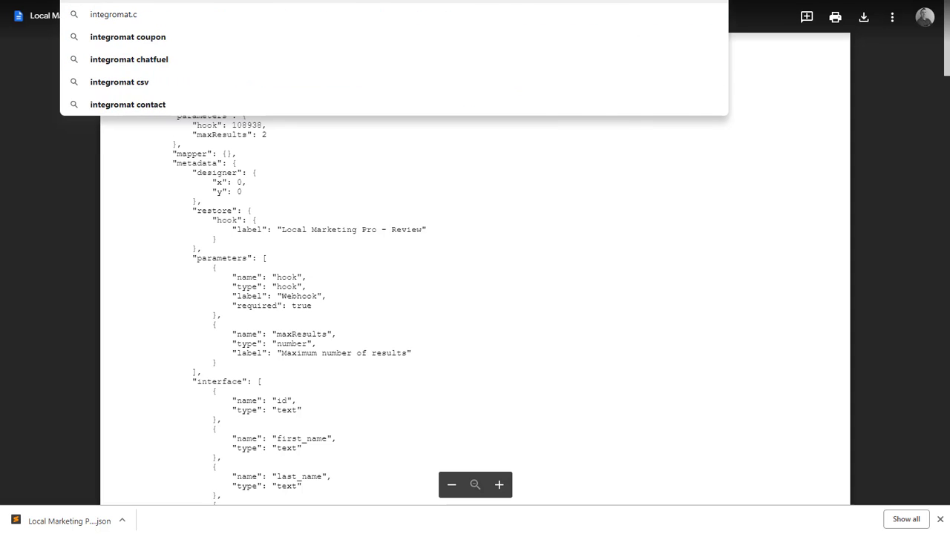
{"action": "type", "text": "om"}
{"action": "key", "text": "Return"}
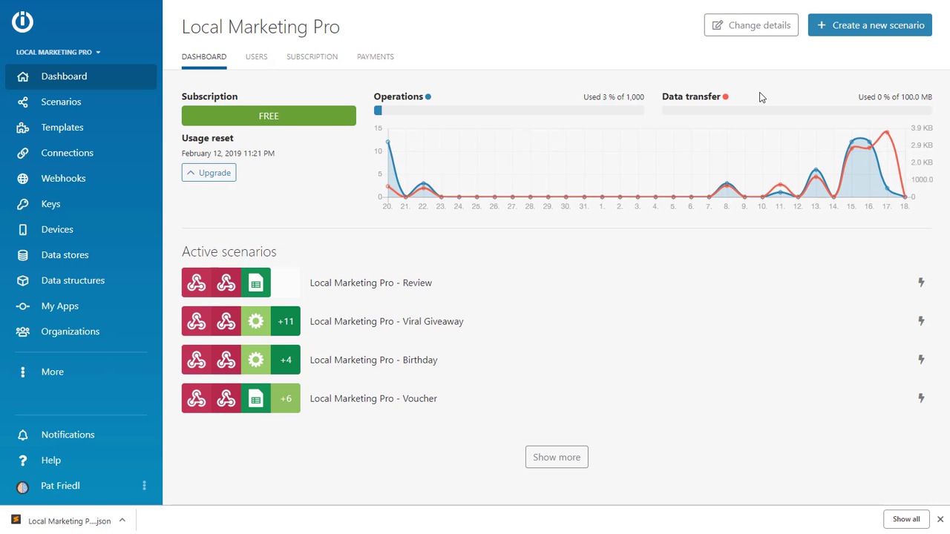
{"action": "left_click", "coordinate": [940, 523]}
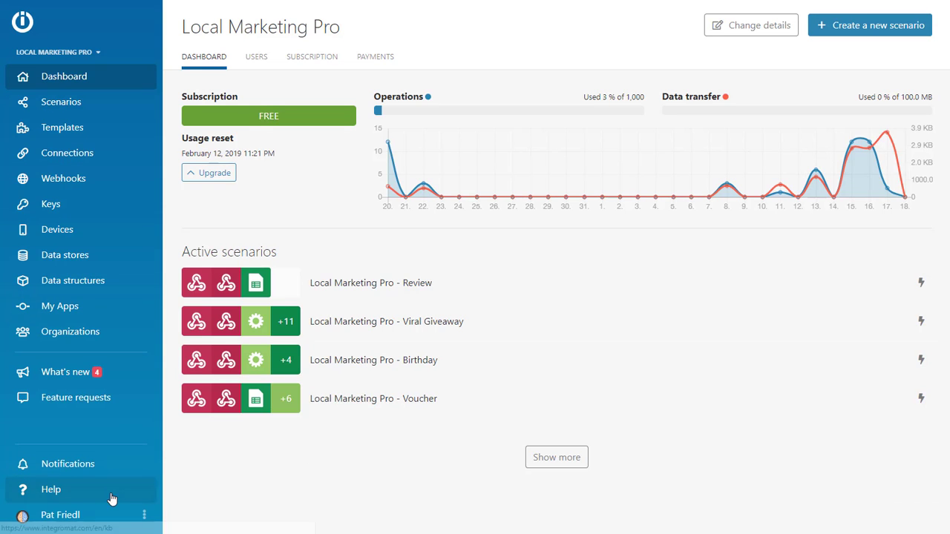
{"action": "left_click", "coordinate": [851, 33]}
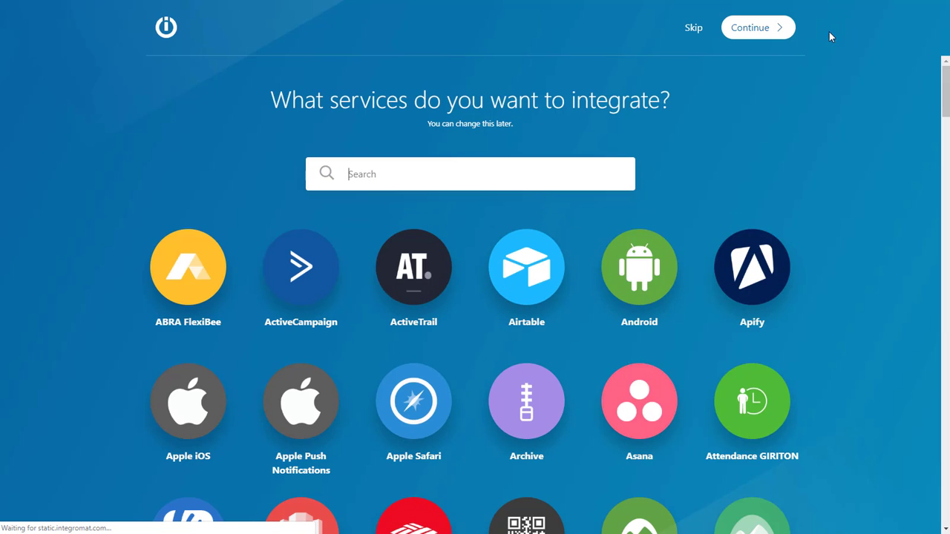
{"action": "left_click", "coordinate": [696, 28]}
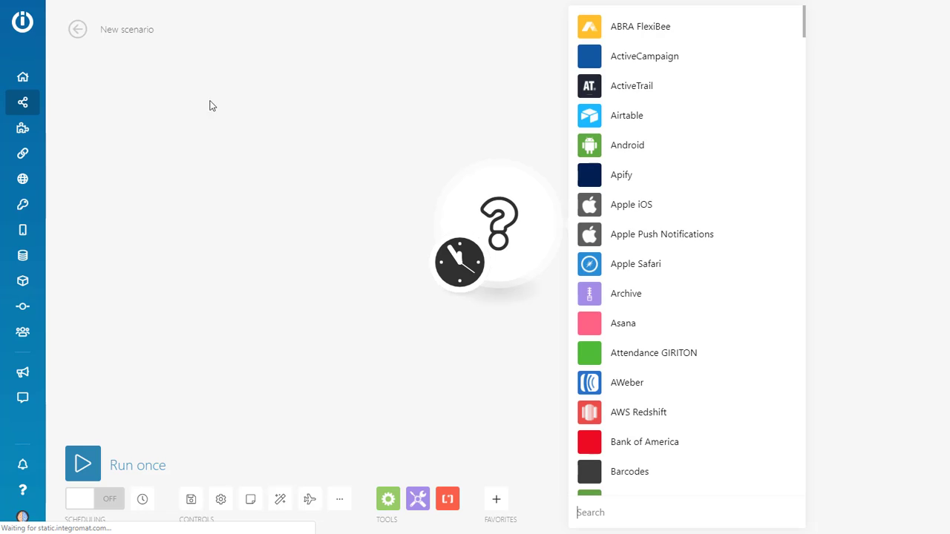
- Rename the new scenario to 'TEST REVIEW SCENARIO'
{"action": "left_click", "coordinate": [140, 29]}
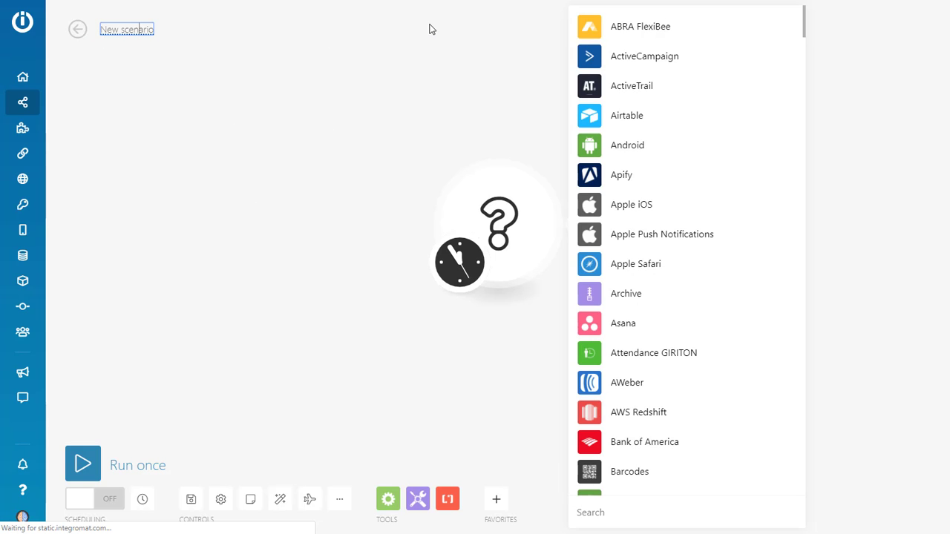
{"action": "type", "text": "TES"}
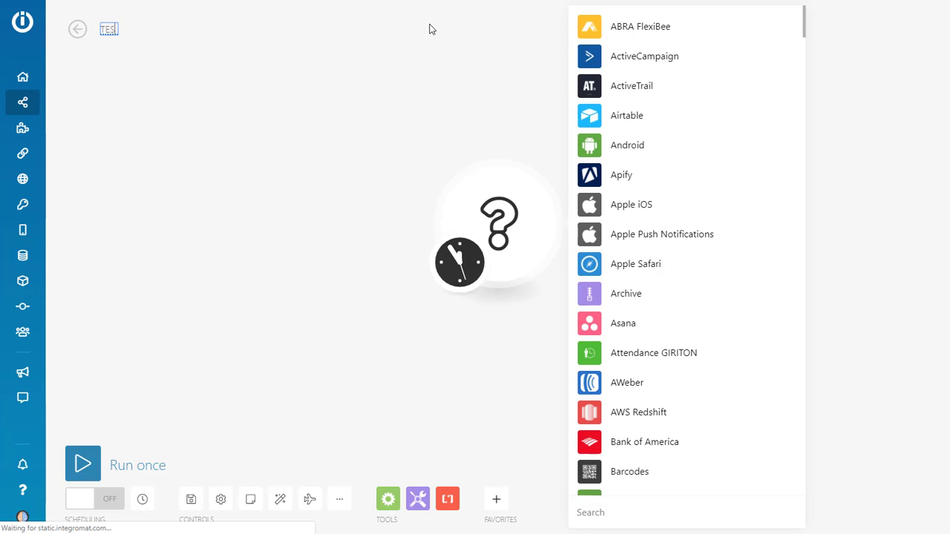
{"action": "type", "text": "T REVIEW SCENARIO"}
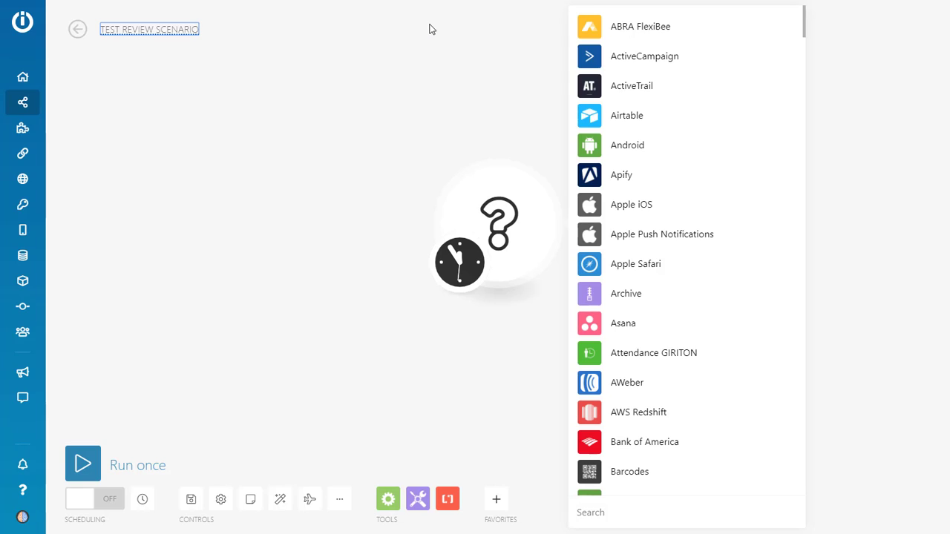
{"action": "key", "text": "ctrl+a"}
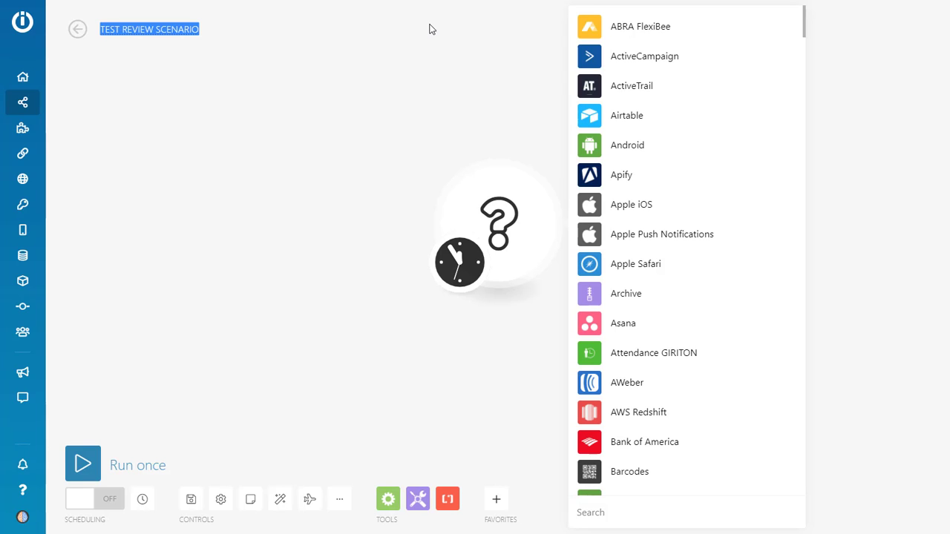
{"action": "type", "text": "Client"}
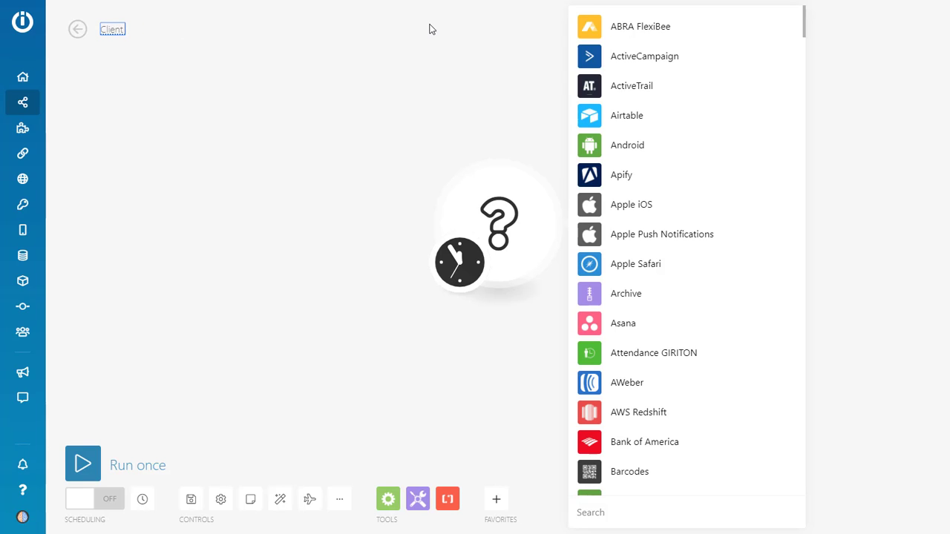
{"action": "type", "text": " Name - Revi"}
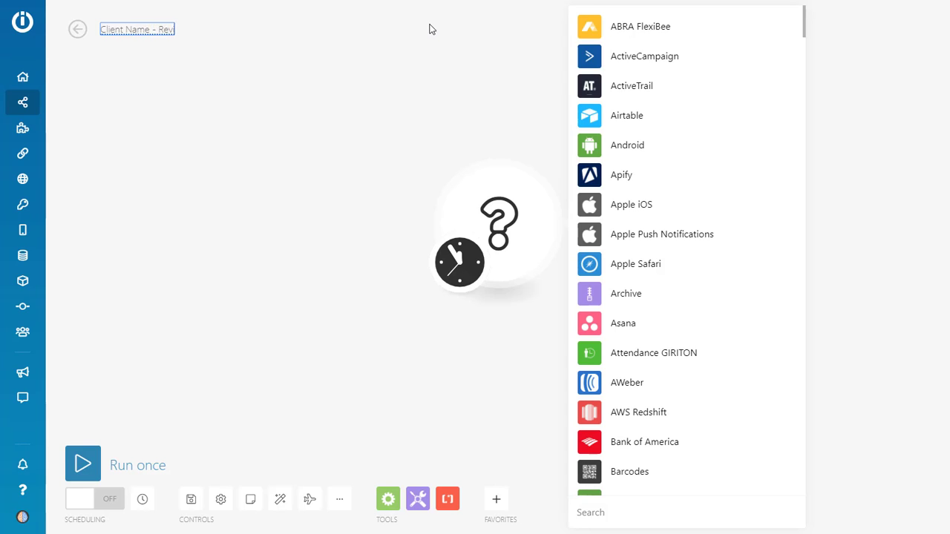
{"action": "type", "text": "ews"}
{"action": "key", "text": "Return"}
{"action": "left_click", "coordinate": [102, 35]}
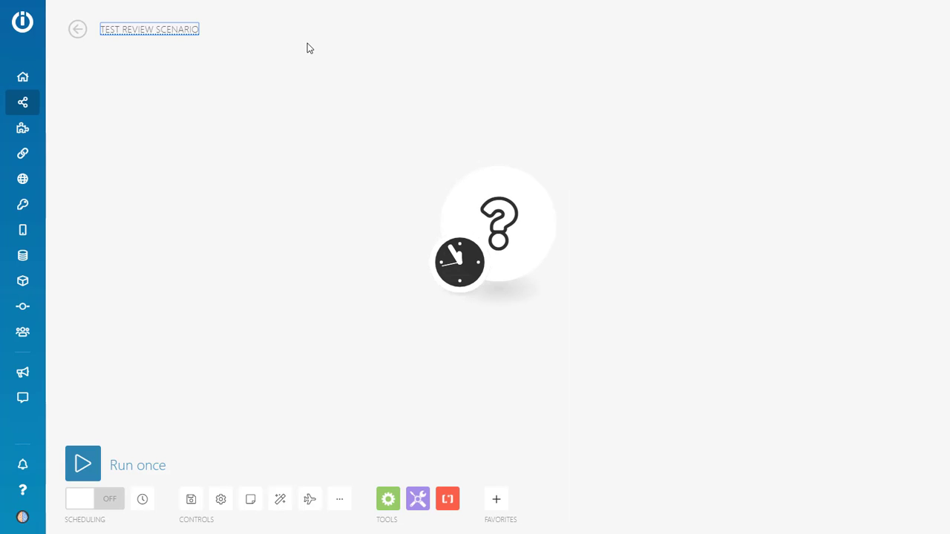
{"action": "left_click", "coordinate": [307, 43]}
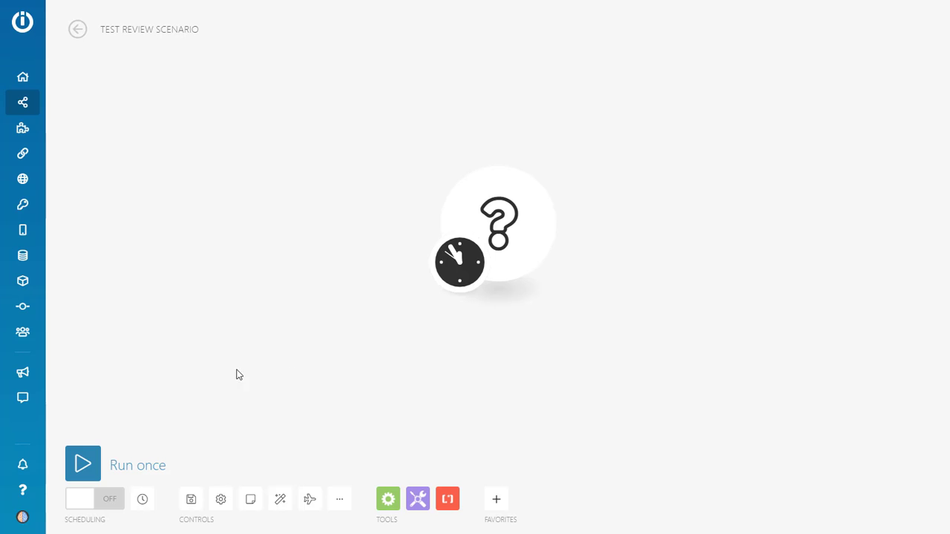
- Import the 'Local Marketing Pro - Review.json' blueprint into the scenario and save
{"action": "left_click", "coordinate": [340, 502]}
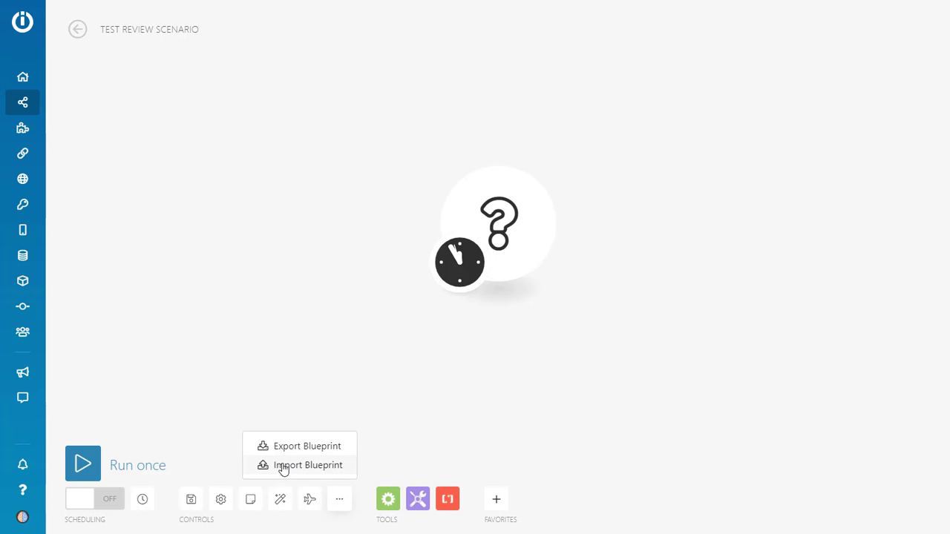
{"action": "left_click", "coordinate": [283, 466]}
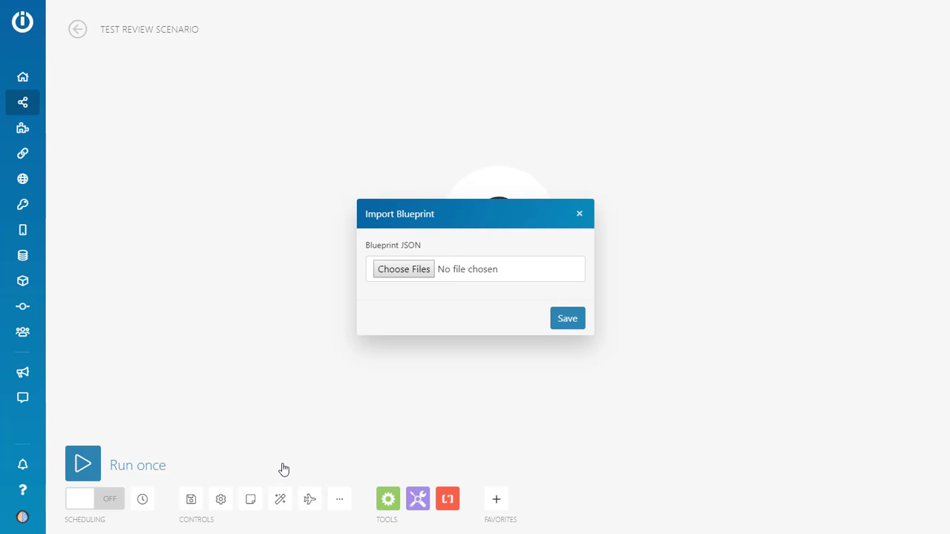
{"action": "left_click", "coordinate": [413, 272]}
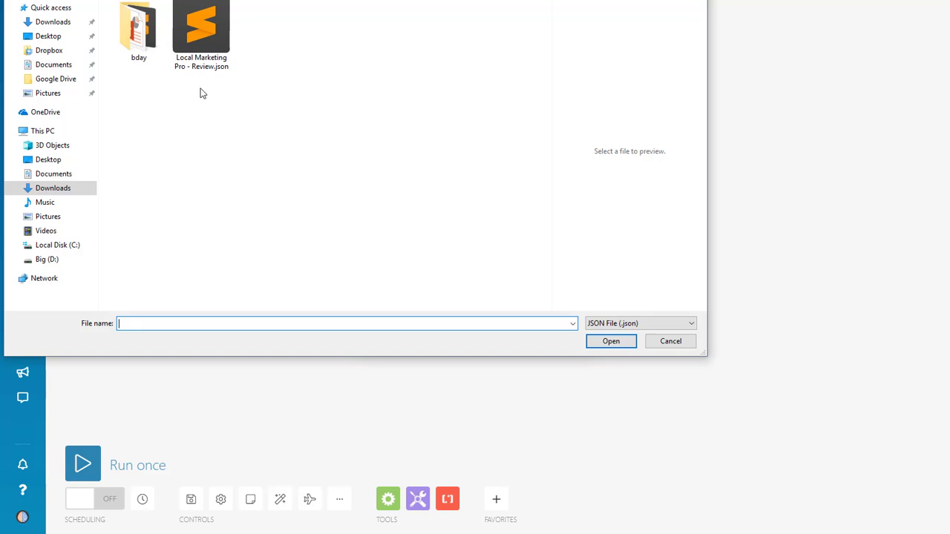
{"action": "left_click", "coordinate": [202, 45]}
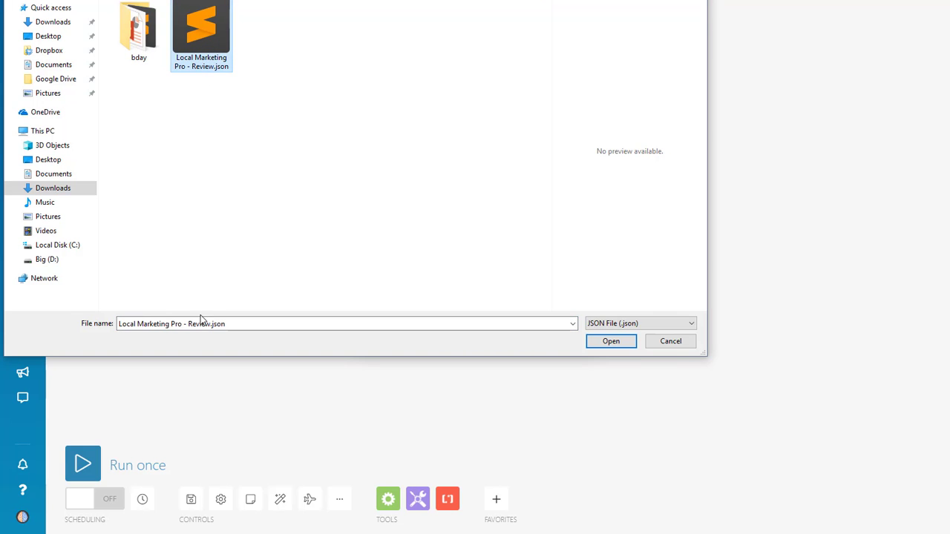
{"action": "left_click", "coordinate": [599, 346]}
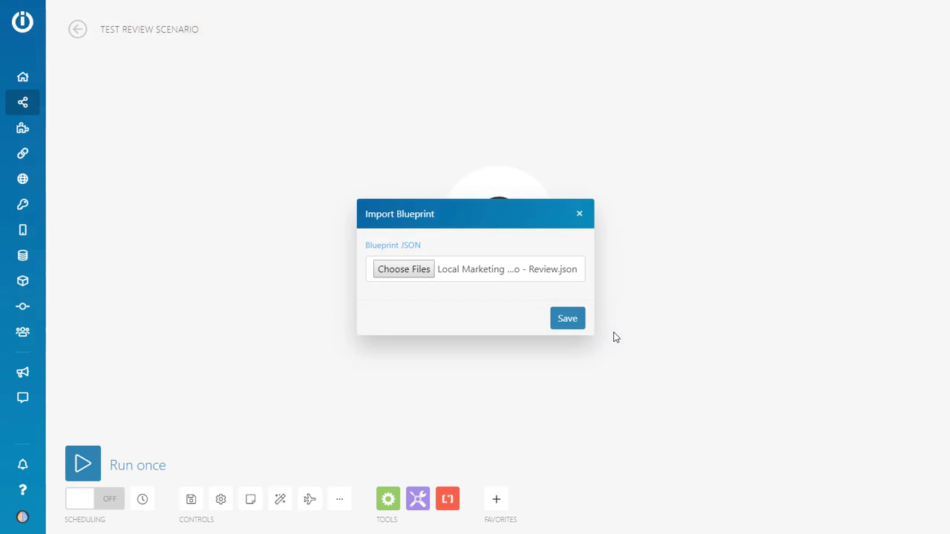
{"action": "left_click", "coordinate": [570, 320]}
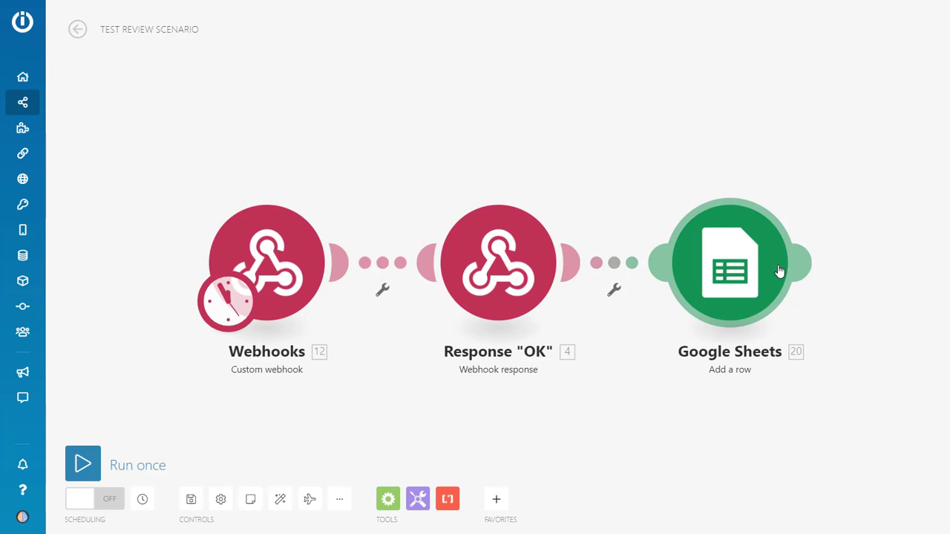
{"action": "mouse_move", "coordinate": [810, 279]}
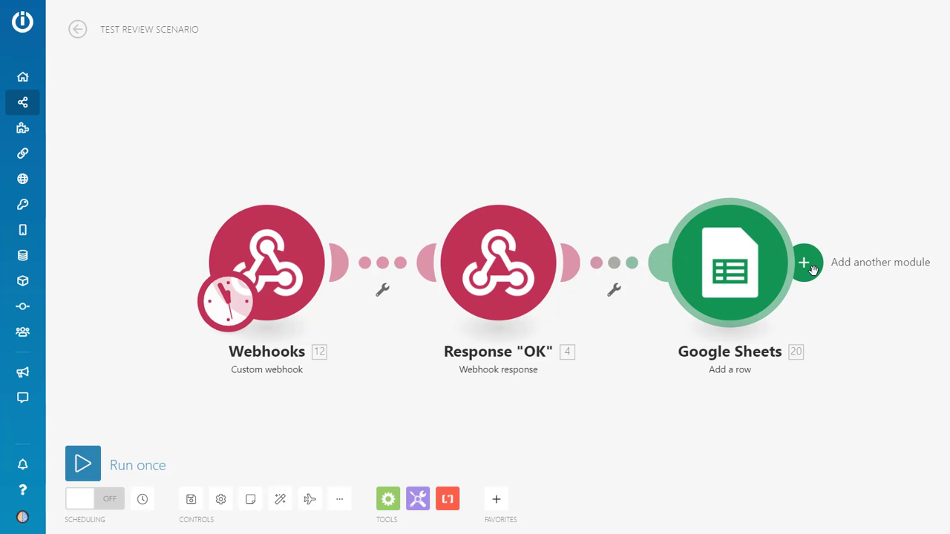
{"action": "left_click_drag", "start_coordinate": [797, 159], "coordinate": [674, 70]}
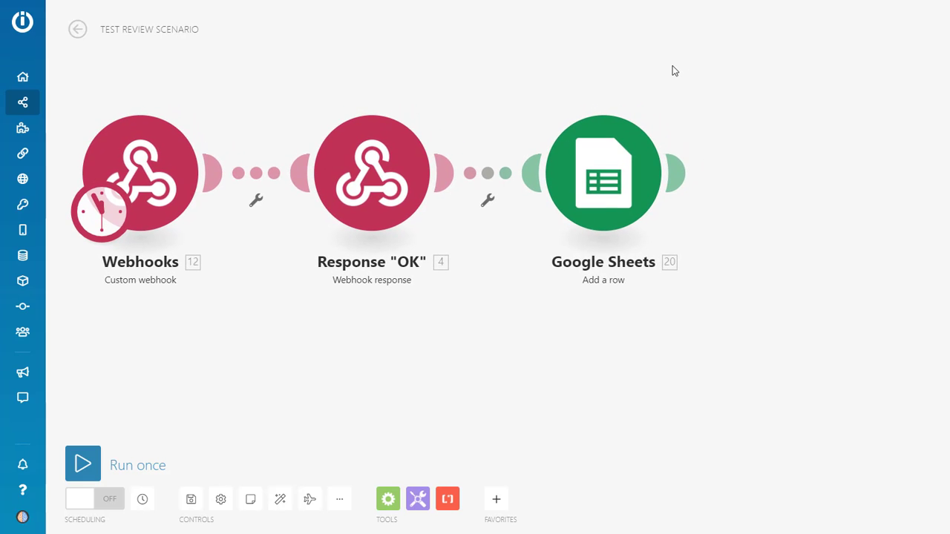
{"action": "left_click", "coordinate": [679, 178]}
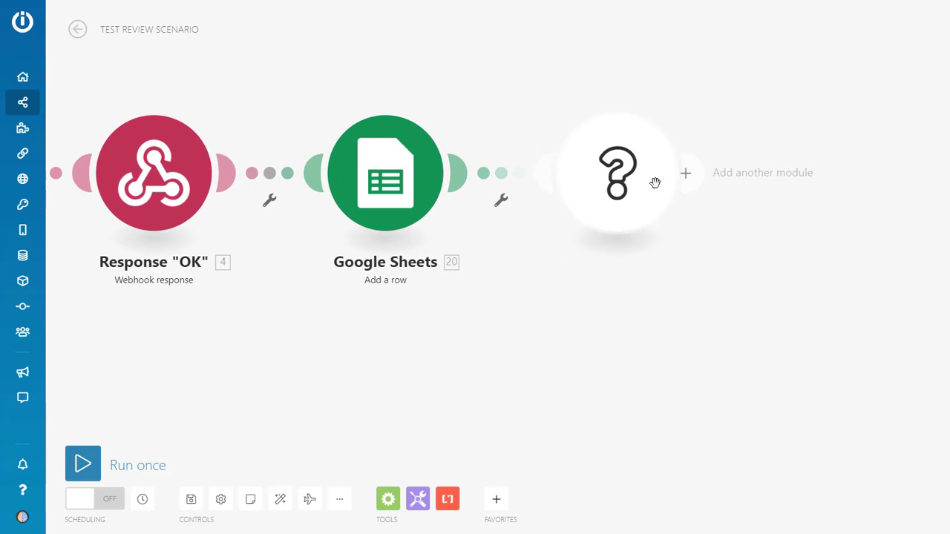
{"action": "scroll", "coordinate": [774, 400], "scroll_direction": "down", "scroll_amount": 5}
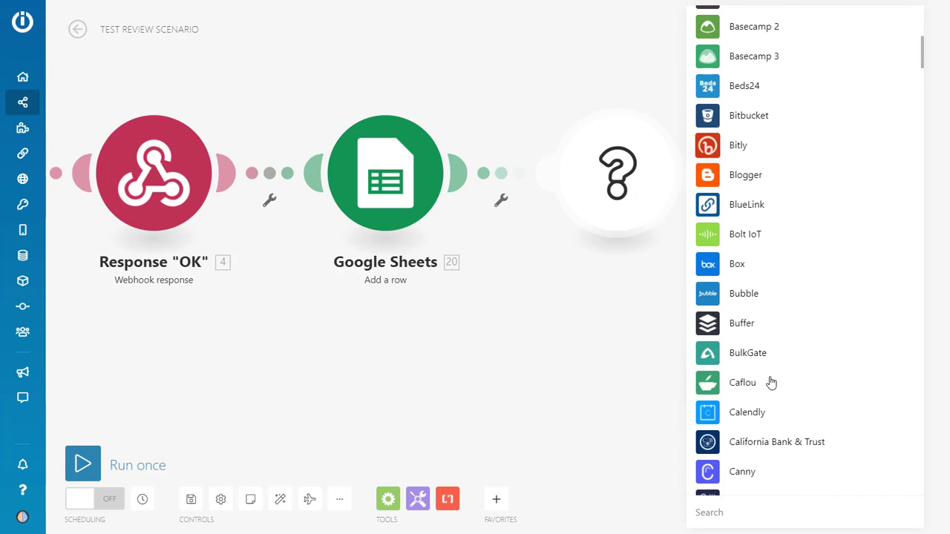
{"action": "scroll", "coordinate": [772, 384], "scroll_direction": "up", "scroll_amount": 3}
{"action": "right_click", "coordinate": [627, 215]}
{"action": "left_click", "coordinate": [662, 239]}
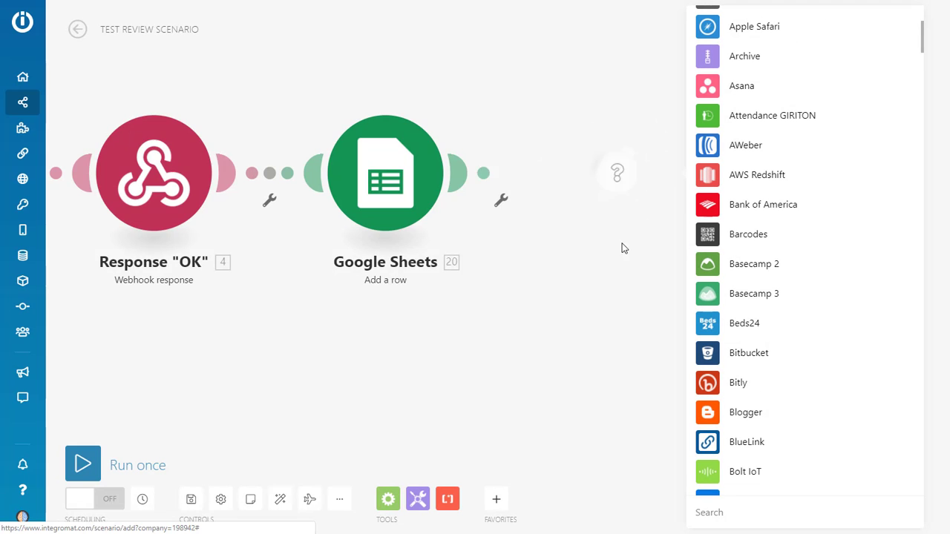
{"action": "left_click_drag", "start_coordinate": [811, 376], "coordinate": [793, 383]}
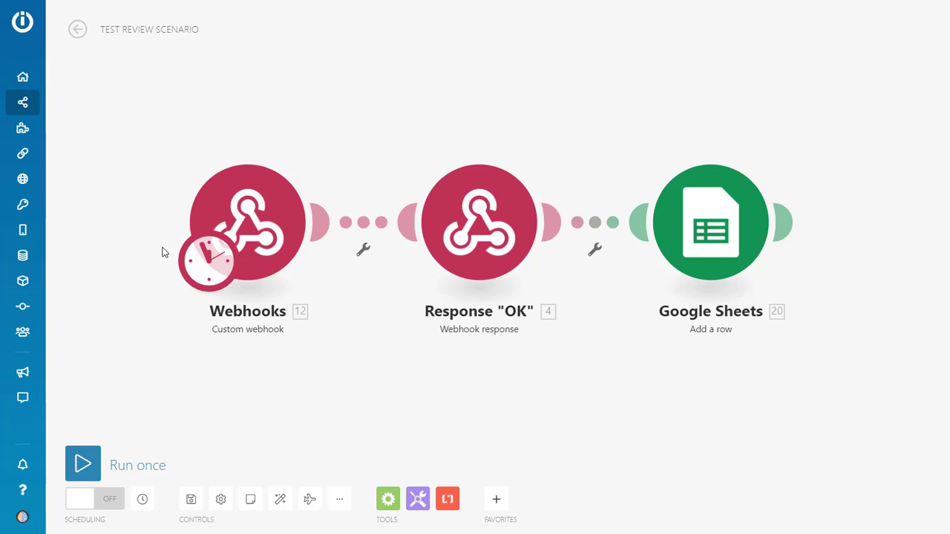
- Set the scenario schedule on the Webhooks trigger to run Immediately
{"action": "left_click", "coordinate": [208, 261]}
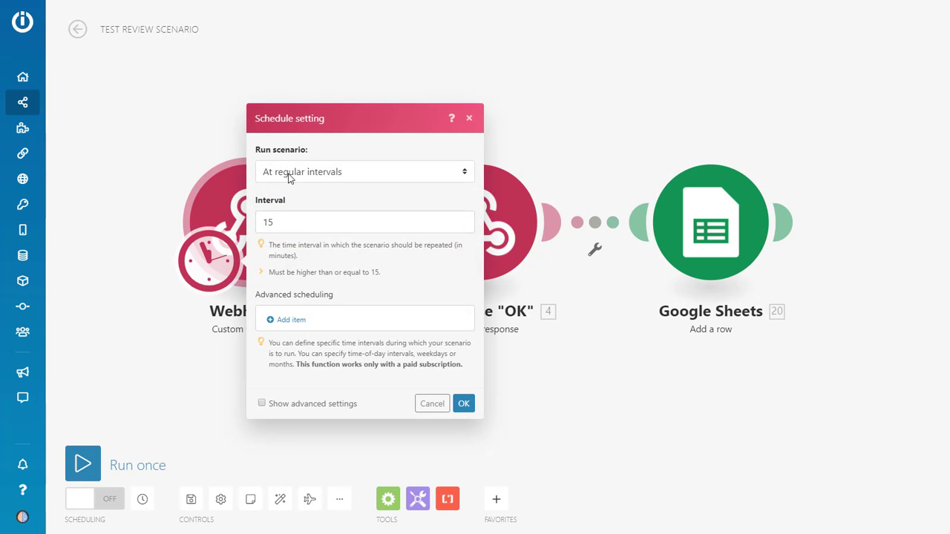
{"action": "left_click", "coordinate": [317, 175]}
{"action": "left_click", "coordinate": [305, 192]}
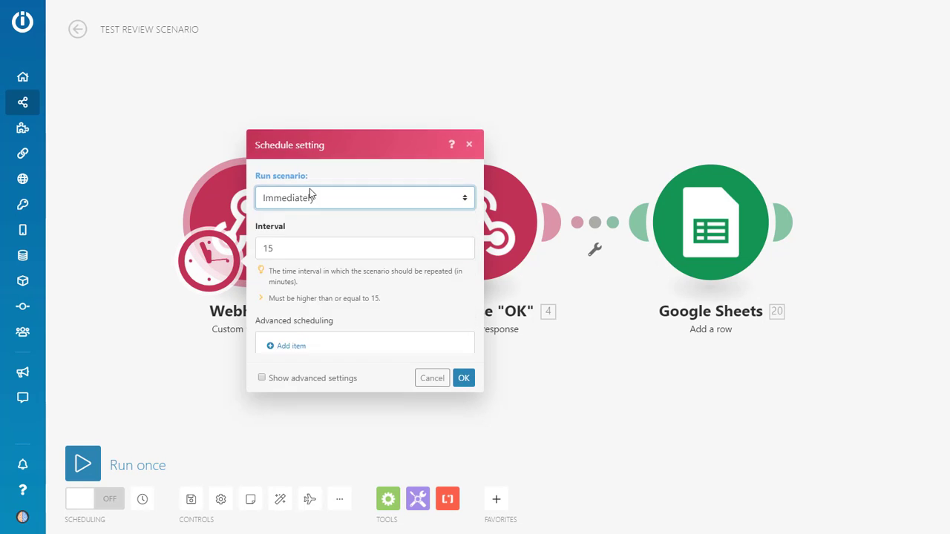
{"action": "left_click", "coordinate": [462, 310]}
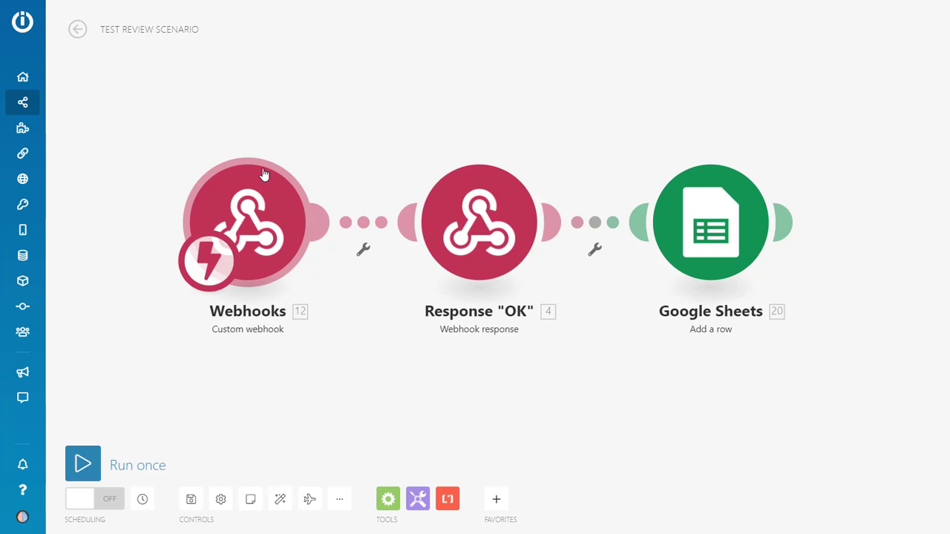
- Add a new webhook named 'TEST REVIEW WEBHOOK' to the Webhooks module and copy its address
{"action": "left_click", "coordinate": [239, 208]}
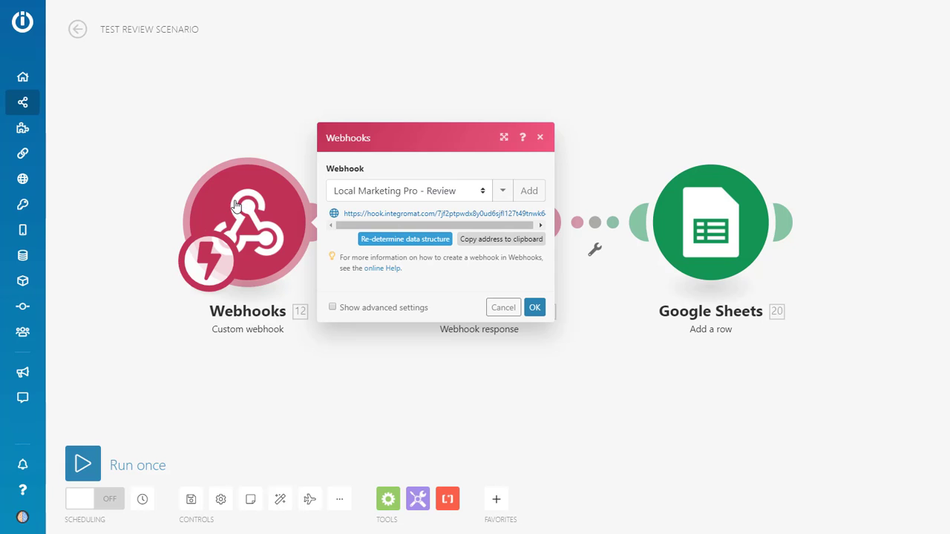
{"action": "left_click", "coordinate": [529, 192]}
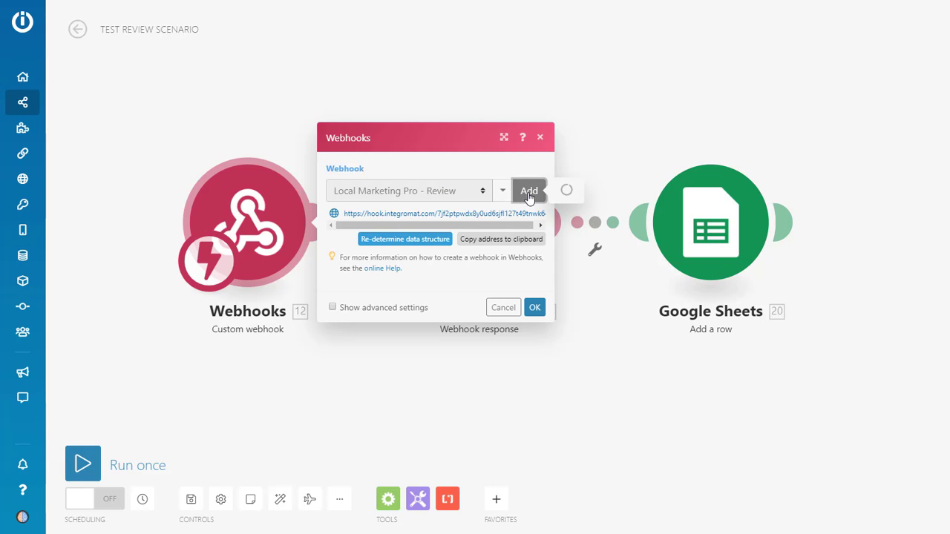
{"action": "left_click", "coordinate": [707, 153]}
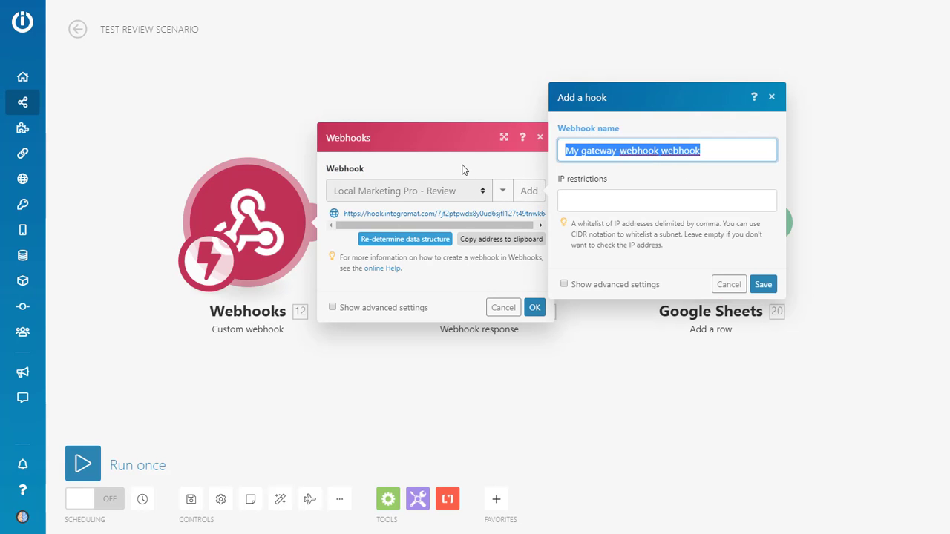
{"action": "type", "text": "TEST "}
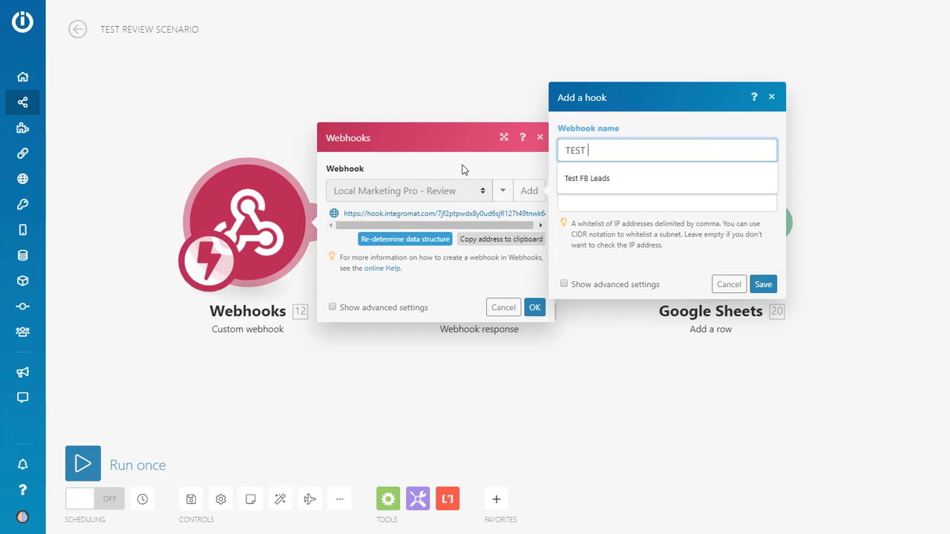
{"action": "type", "text": "REV"}
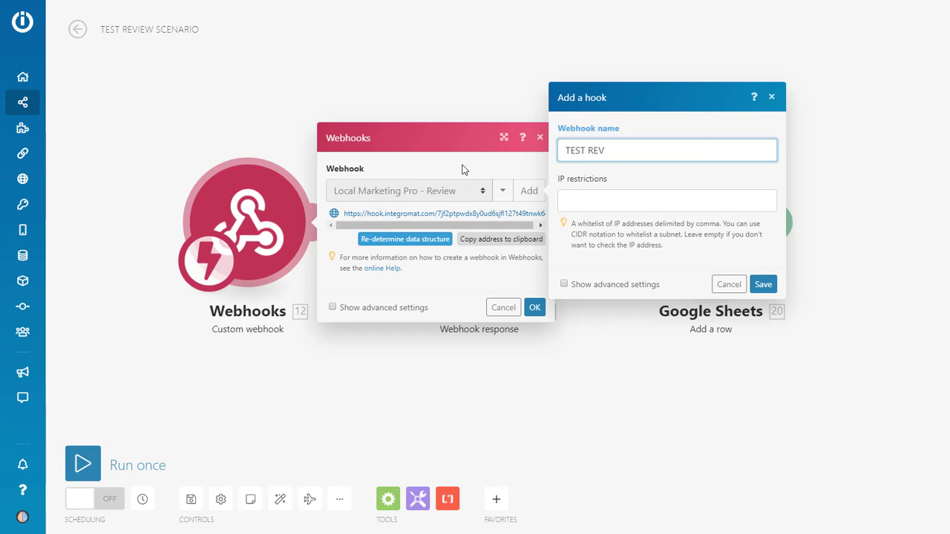
{"action": "type", "text": "IEW WEBHOOK"}
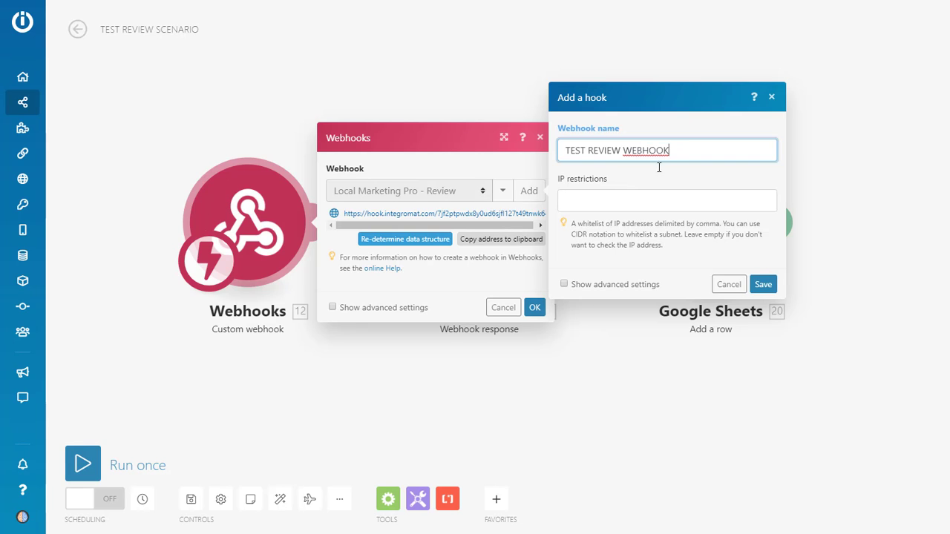
{"action": "left_click", "coordinate": [765, 285]}
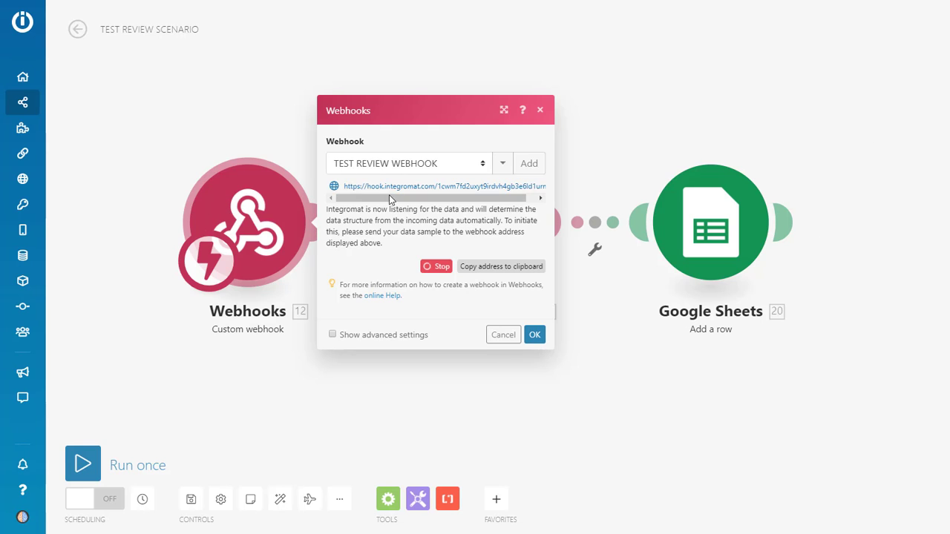
{"action": "left_click", "coordinate": [366, 198]}
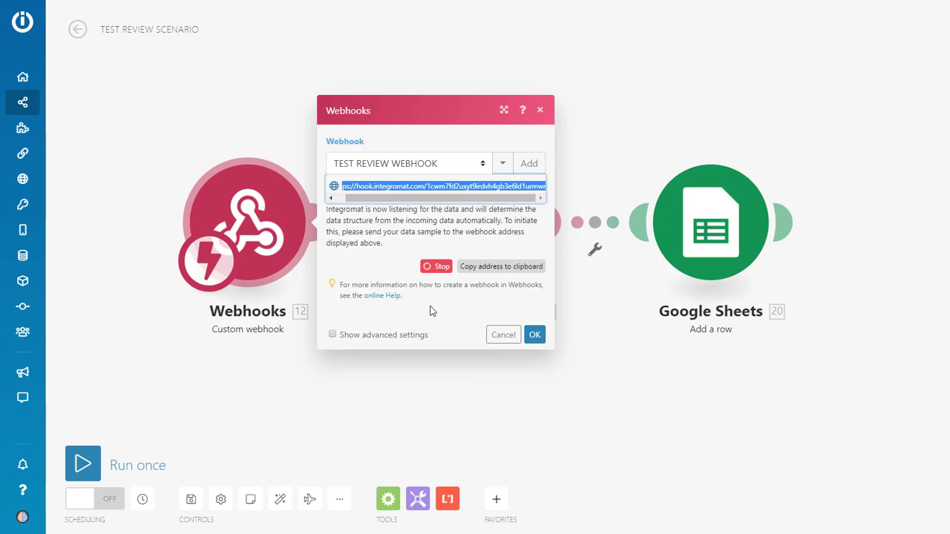
{"action": "left_click", "coordinate": [494, 273]}
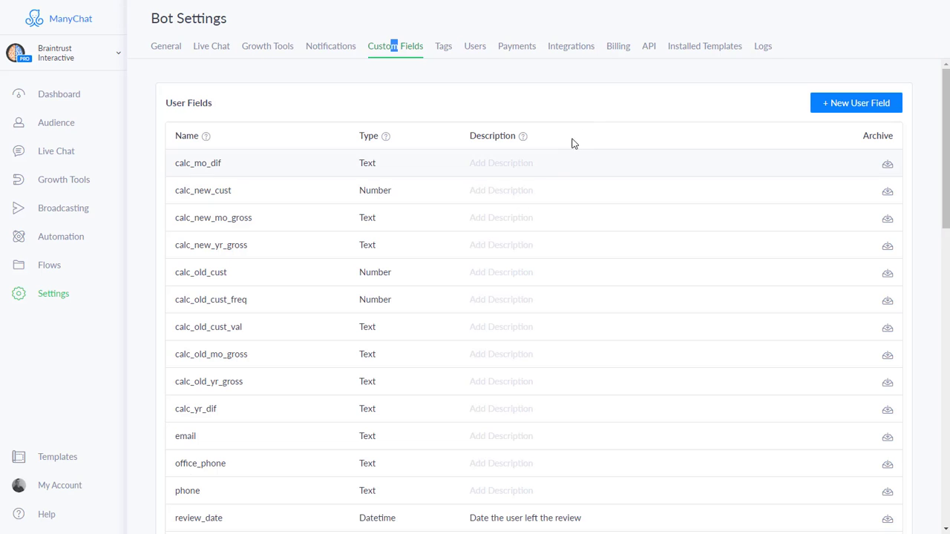
- Paste the copied webhook address into ManyChat's review_post_url custom field
{"action": "scroll", "coordinate": [502, 180], "scroll_direction": "down", "scroll_amount": 3}
{"action": "scroll", "coordinate": [569, 220], "scroll_direction": "down", "scroll_amount": 8}
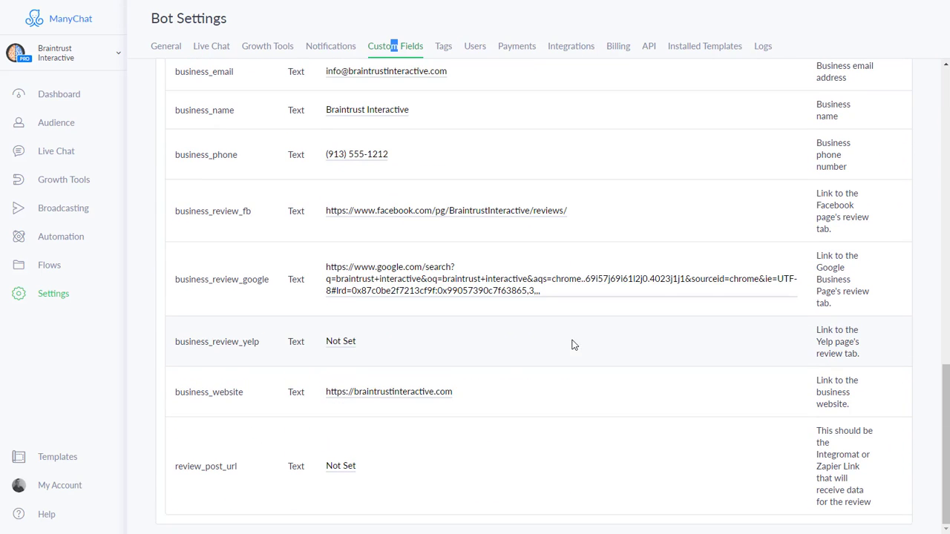
{"action": "left_click", "coordinate": [340, 466]}
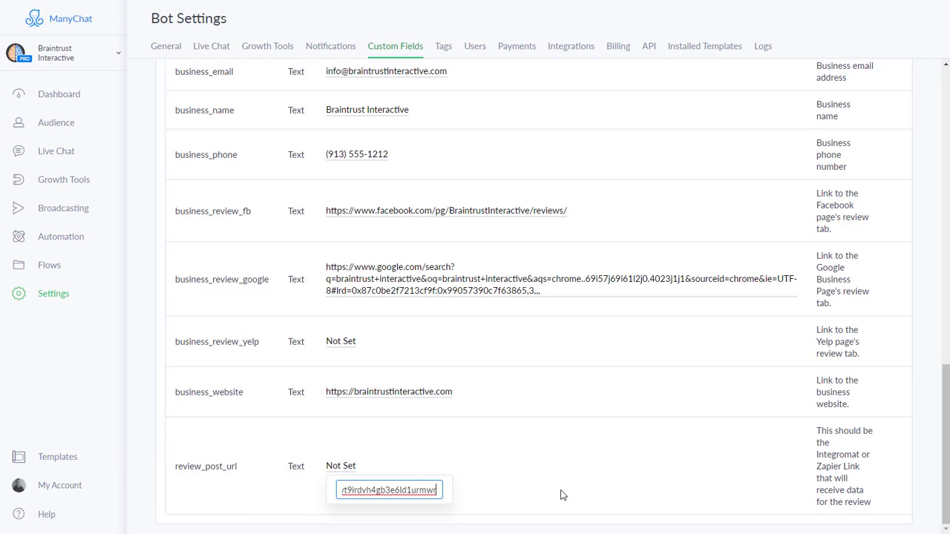
{"action": "key", "text": "Return"}
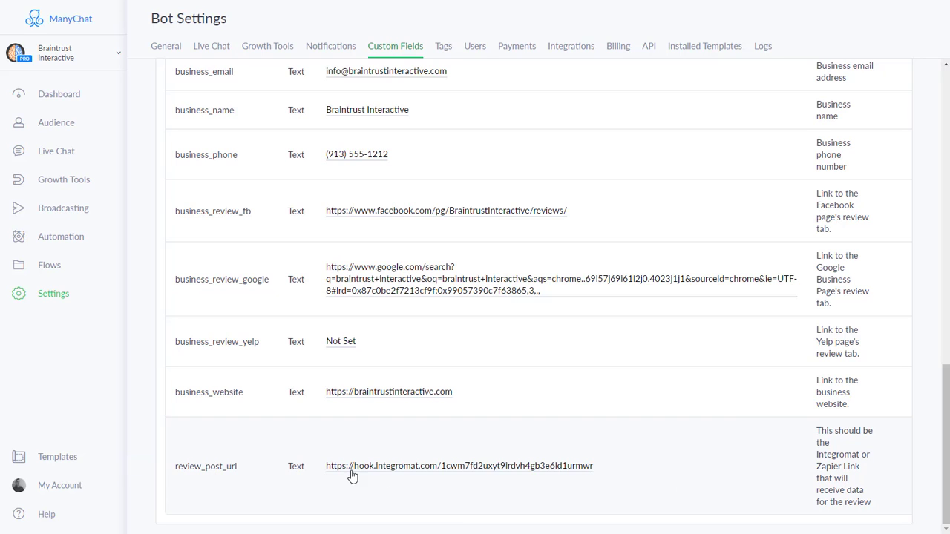
{"action": "scroll", "coordinate": [427, 445], "scroll_direction": "up", "scroll_amount": 1}
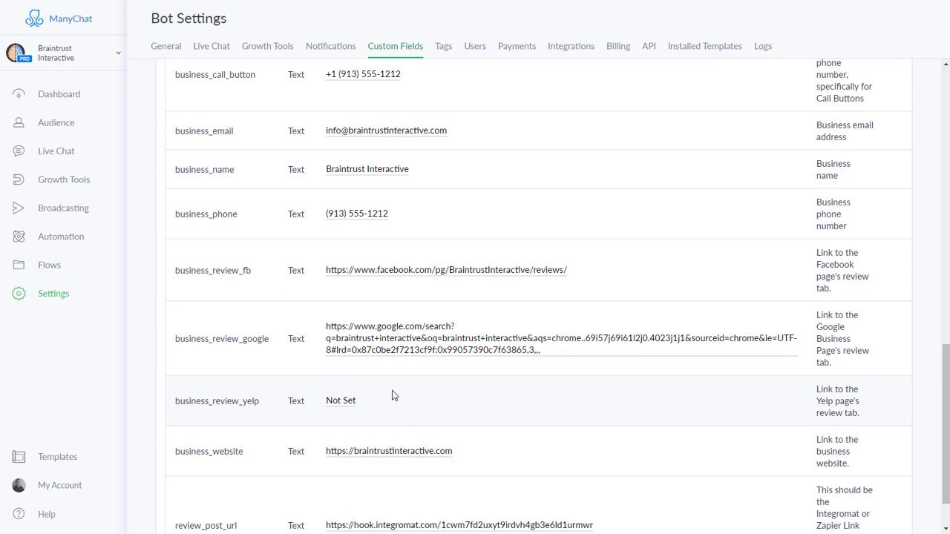
- Preview the Review: Data Post Tester flow (Local Marketing Pro - Reviews > Review) in Messenger to post test data
{"action": "left_click", "coordinate": [43, 267]}
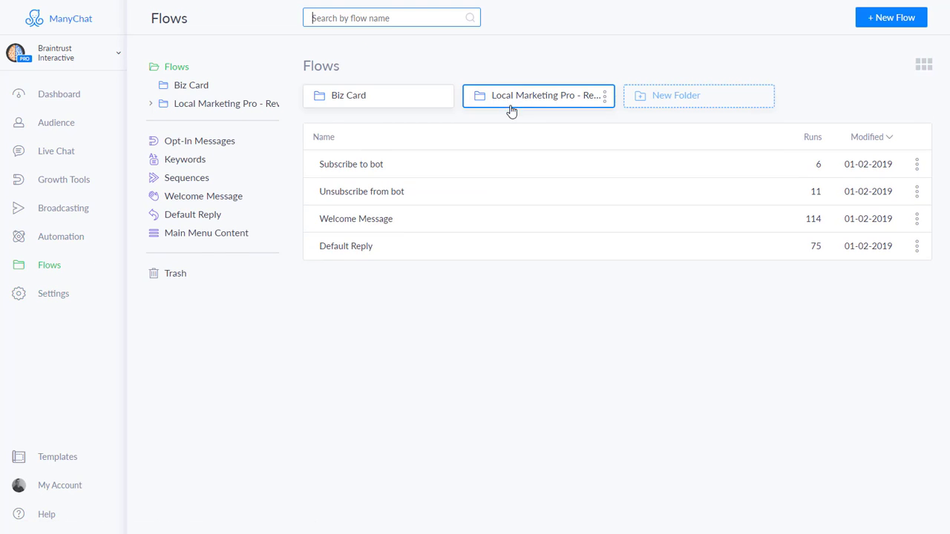
{"action": "left_click", "coordinate": [510, 110]}
{"action": "left_click", "coordinate": [349, 100]}
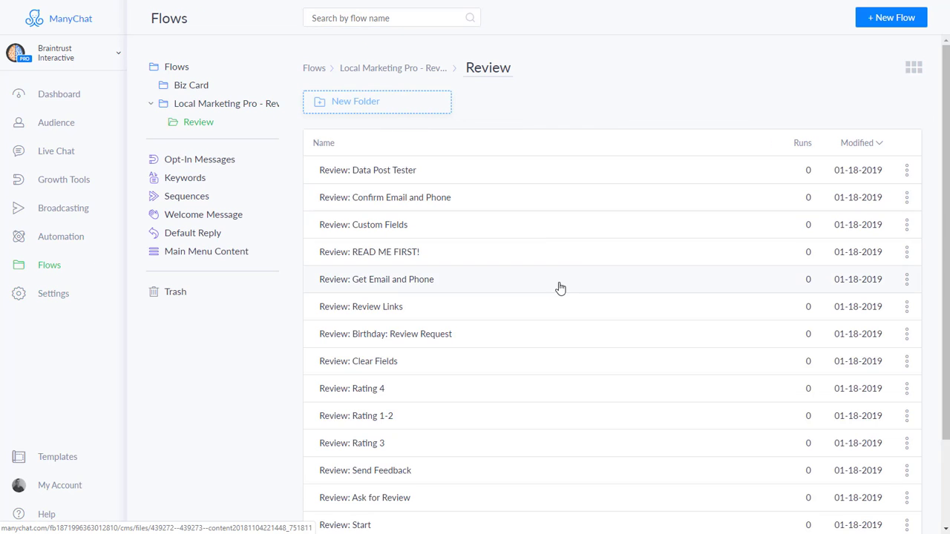
{"action": "left_click", "coordinate": [342, 172]}
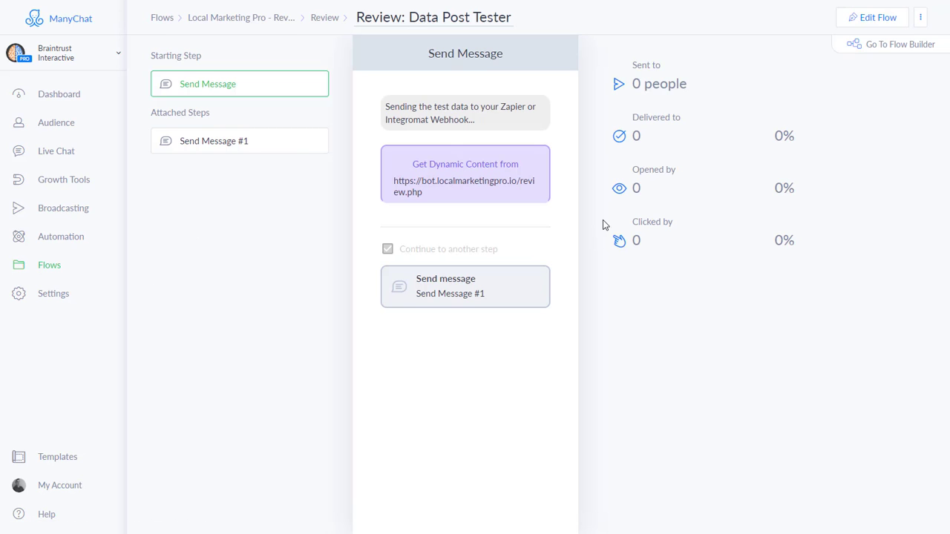
{"action": "left_click", "coordinate": [877, 18]}
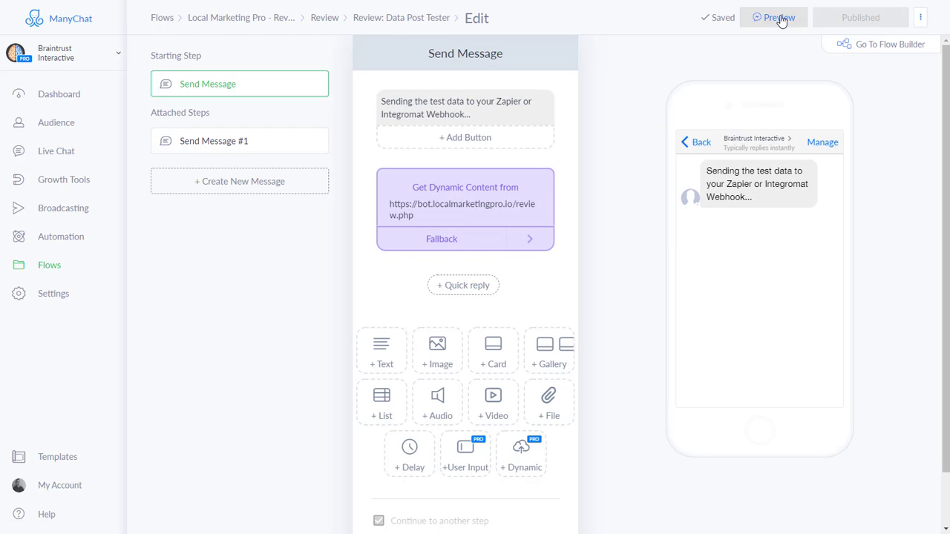
{"action": "left_click", "coordinate": [781, 21]}
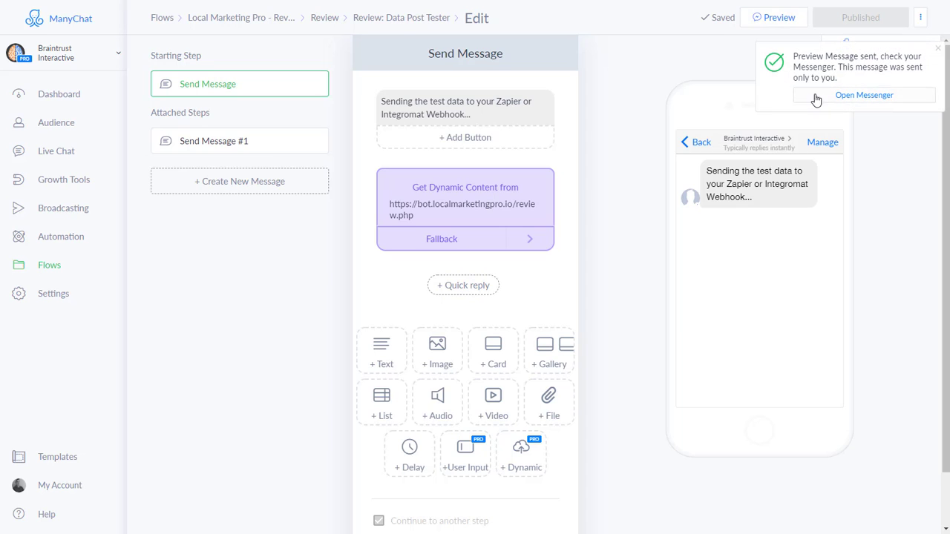
{"action": "left_click", "coordinate": [816, 100]}
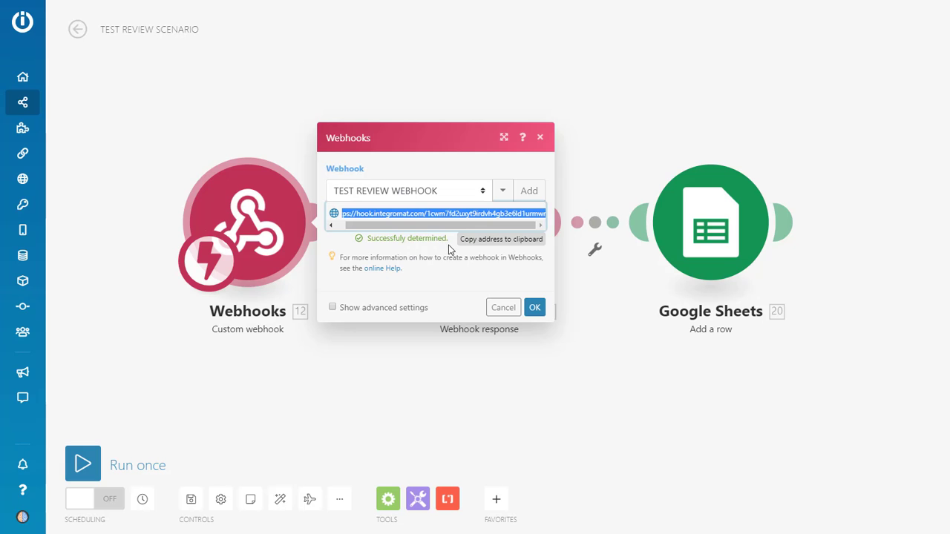
- Confirm the Webhooks settings and move the modules toward the canvas's top-left
{"action": "left_click", "coordinate": [535, 307]}
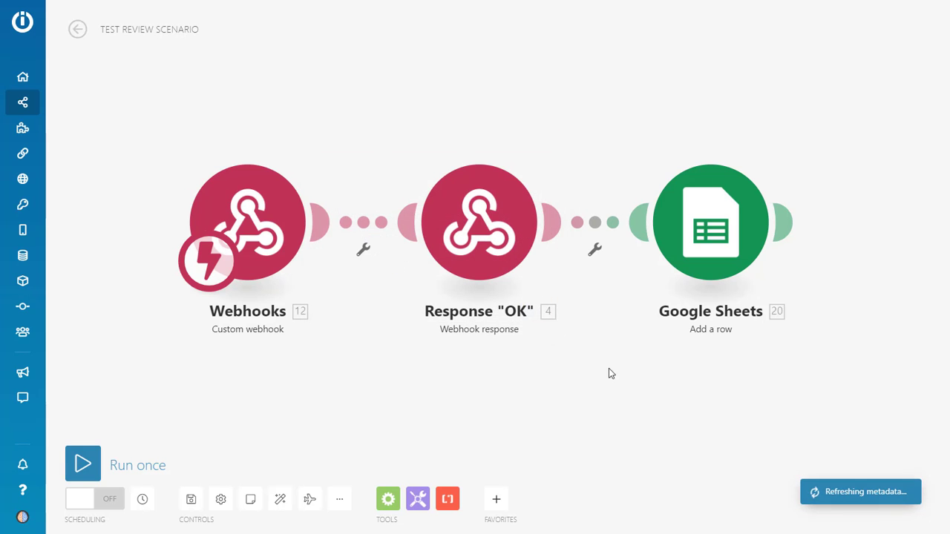
{"action": "left_click_drag", "start_coordinate": [613, 386], "coordinate": [509, 301]}
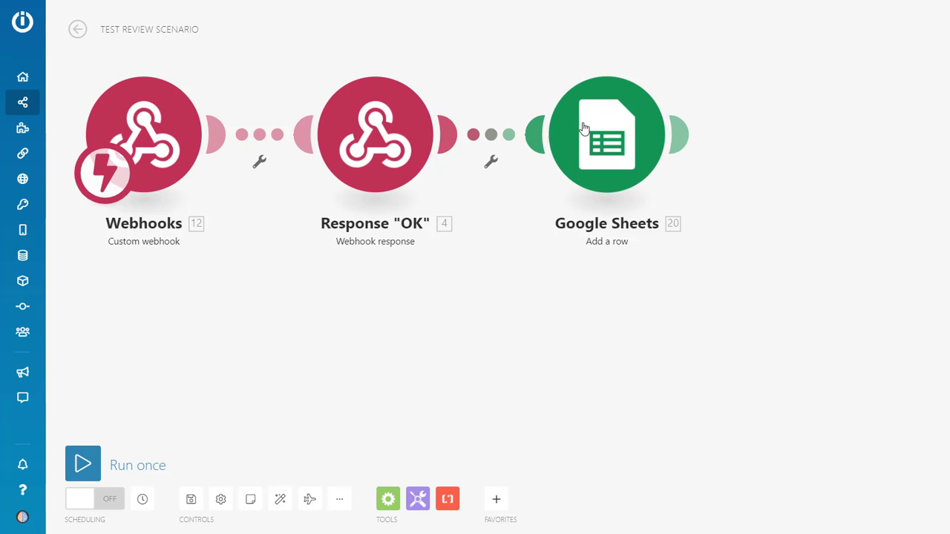
- In the Google Sheets module, try adding a new Google connection, then abandon the failed sign-in
{"action": "left_click", "coordinate": [621, 129]}
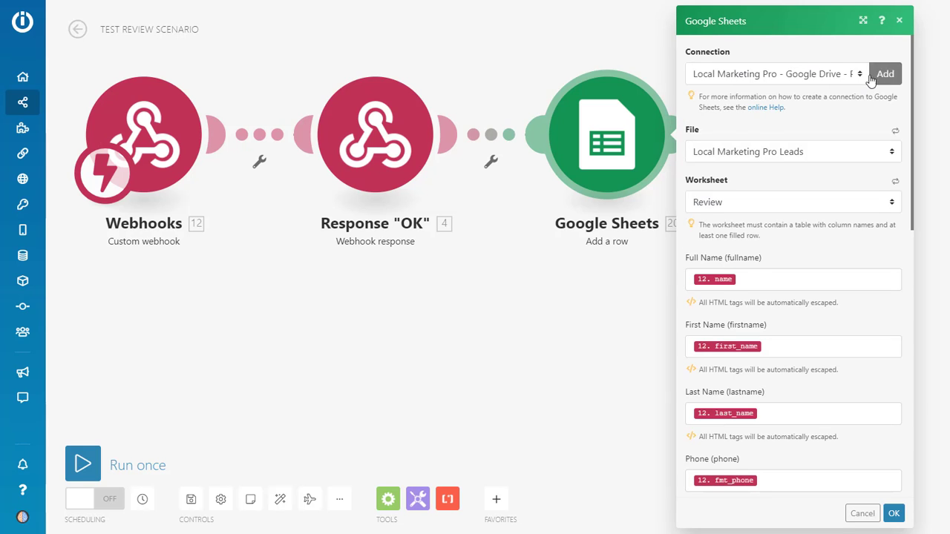
{"action": "left_click", "coordinate": [873, 77]}
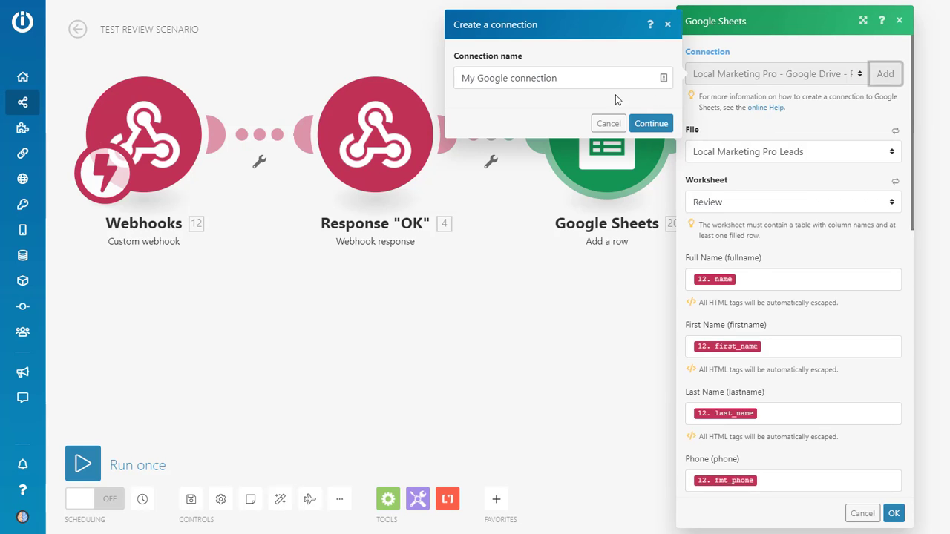
{"action": "left_click", "coordinate": [651, 123]}
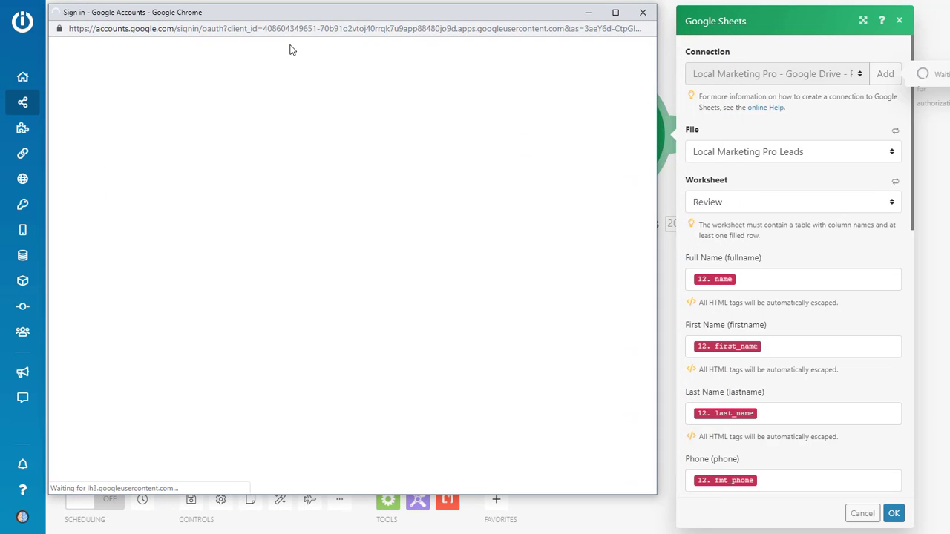
{"action": "left_click", "coordinate": [651, 16]}
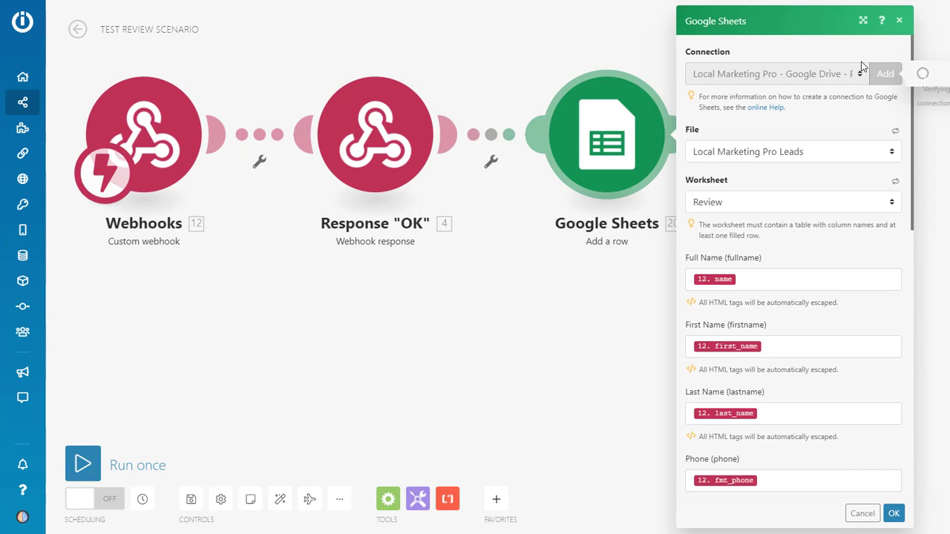
{"action": "left_click", "coordinate": [609, 163]}
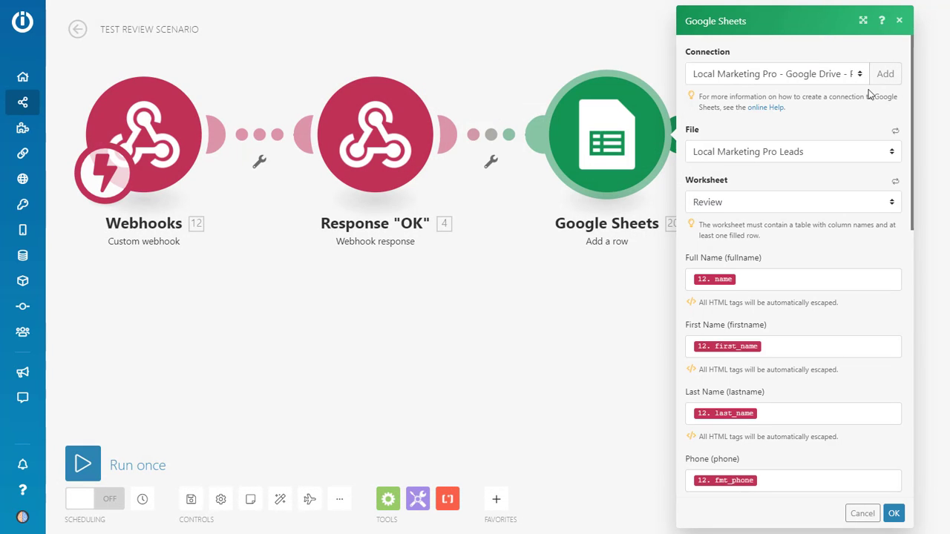
- Reselect the Local Marketing Pro - Google Drive connection after accepting extended permissions
{"action": "left_click", "coordinate": [857, 74]}
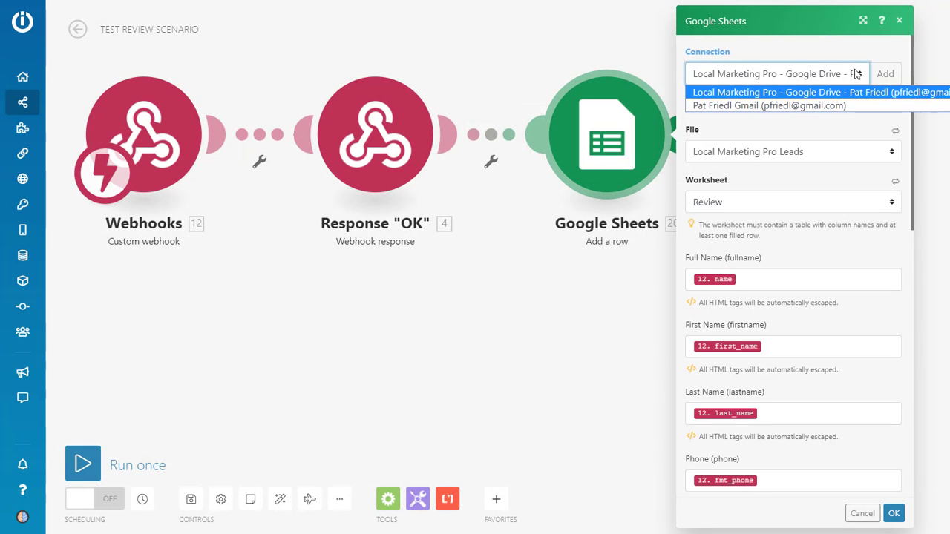
{"action": "left_click", "coordinate": [722, 106]}
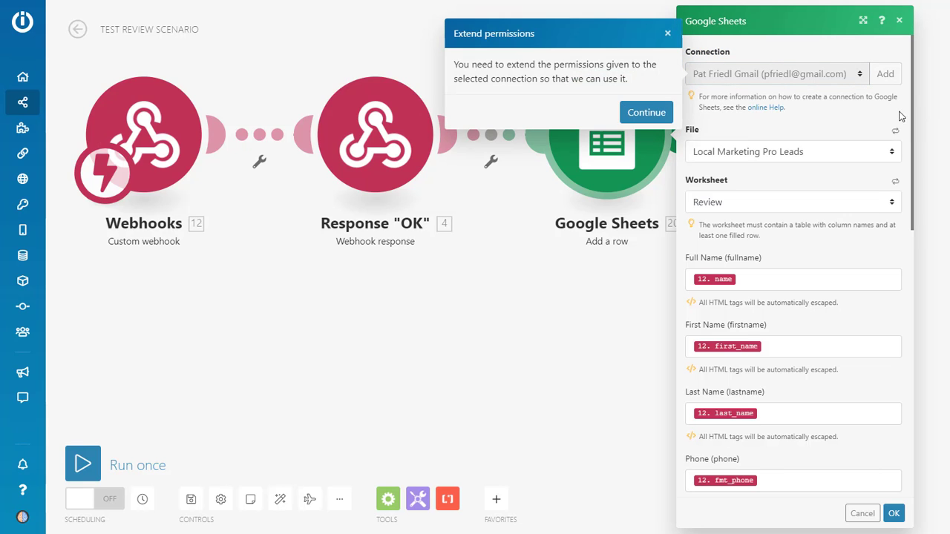
{"action": "left_click", "coordinate": [647, 112]}
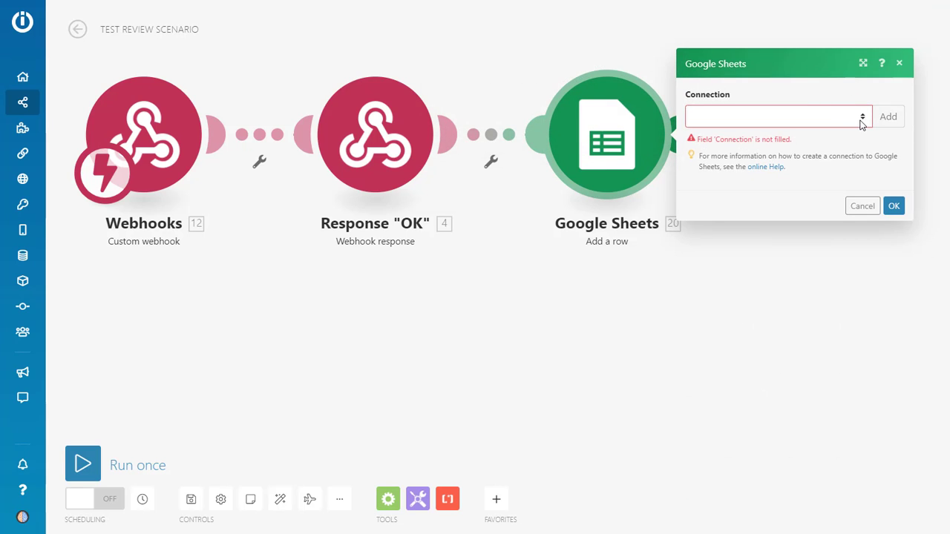
{"action": "left_click", "coordinate": [861, 119]}
{"action": "left_click", "coordinate": [773, 137]}
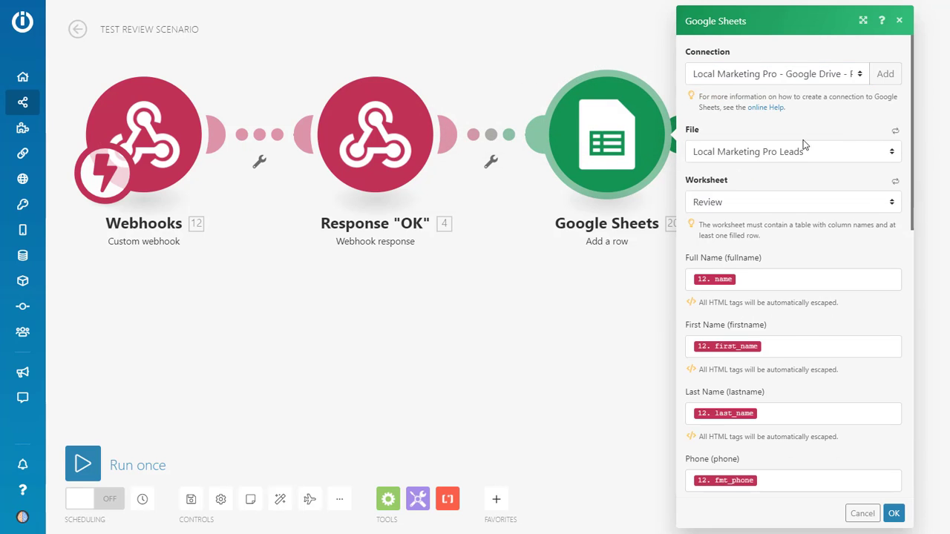
- Set the Google Sheets file to TEST REVIEW SHEET, review the mapped fields, and confirm
{"action": "left_click", "coordinate": [867, 149]}
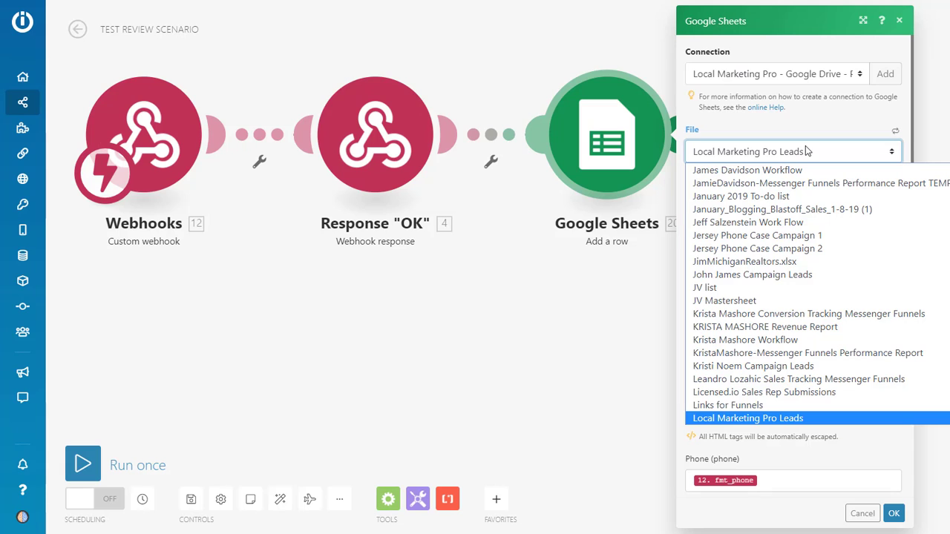
{"action": "type", "text": "test"}
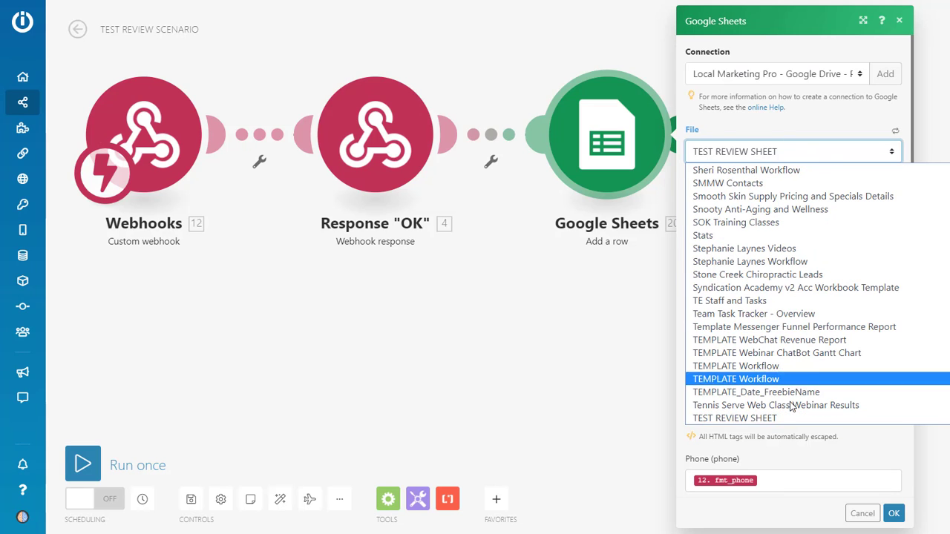
{"action": "left_click", "coordinate": [771, 417]}
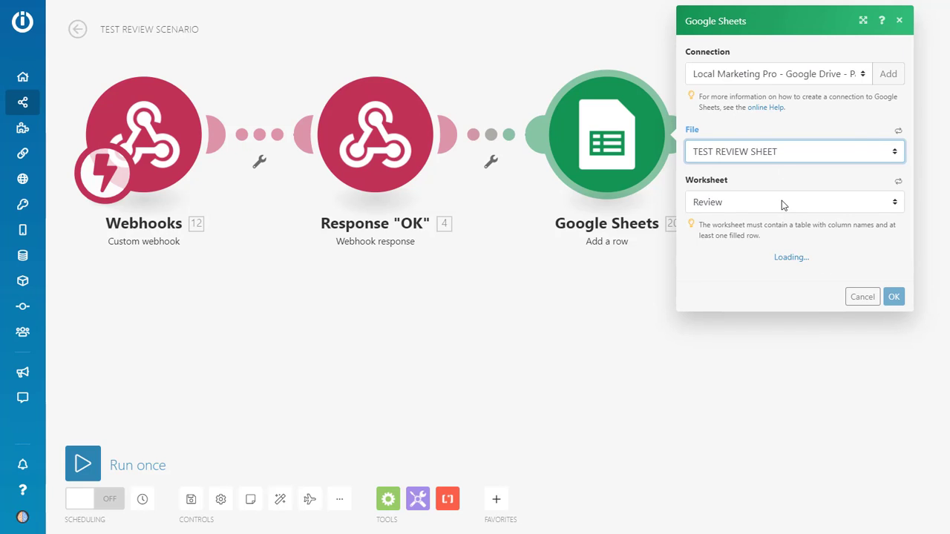
{"action": "scroll", "coordinate": [815, 207], "scroll_direction": "down", "scroll_amount": 1}
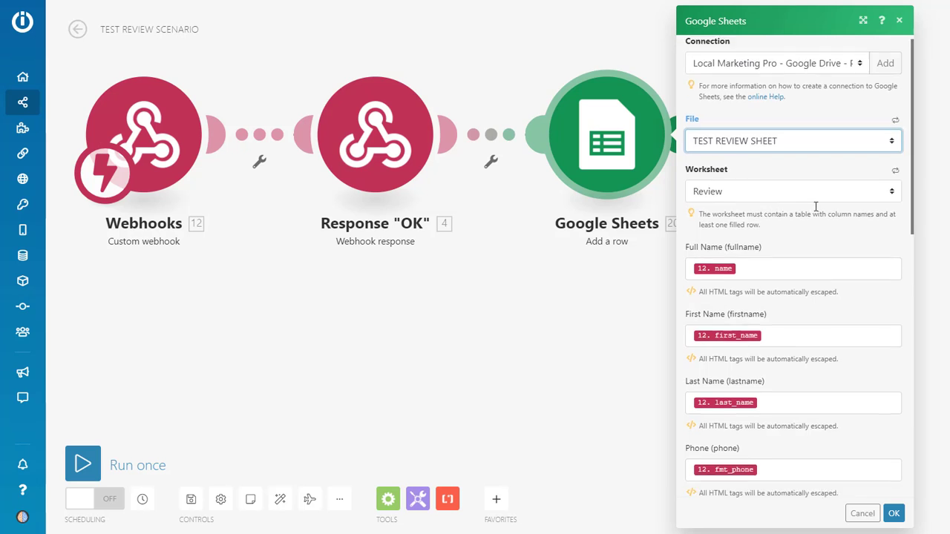
{"action": "scroll", "coordinate": [816, 207], "scroll_direction": "down", "scroll_amount": 6}
{"action": "scroll", "coordinate": [803, 246], "scroll_direction": "up", "scroll_amount": 7}
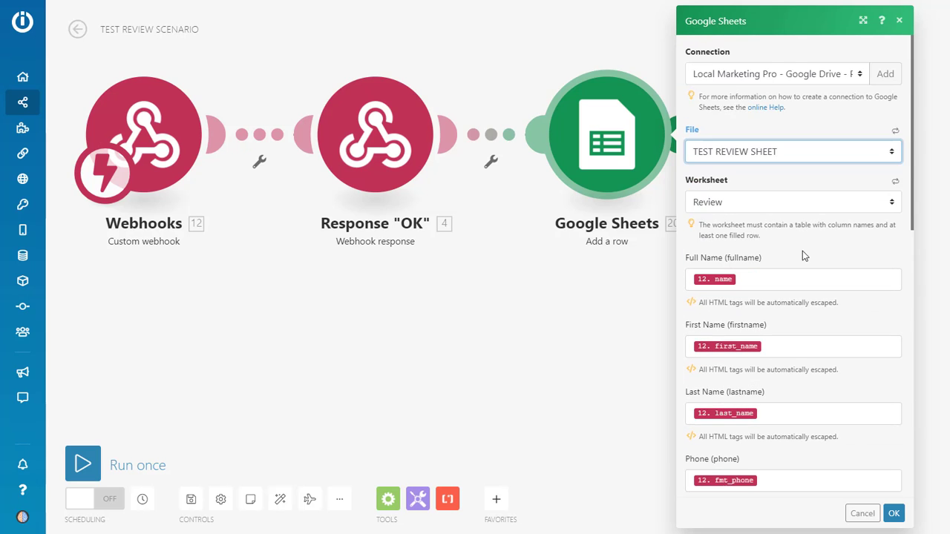
{"action": "scroll", "coordinate": [802, 256], "scroll_direction": "down", "scroll_amount": 3}
{"action": "scroll", "coordinate": [787, 207], "scroll_direction": "down", "scroll_amount": 3}
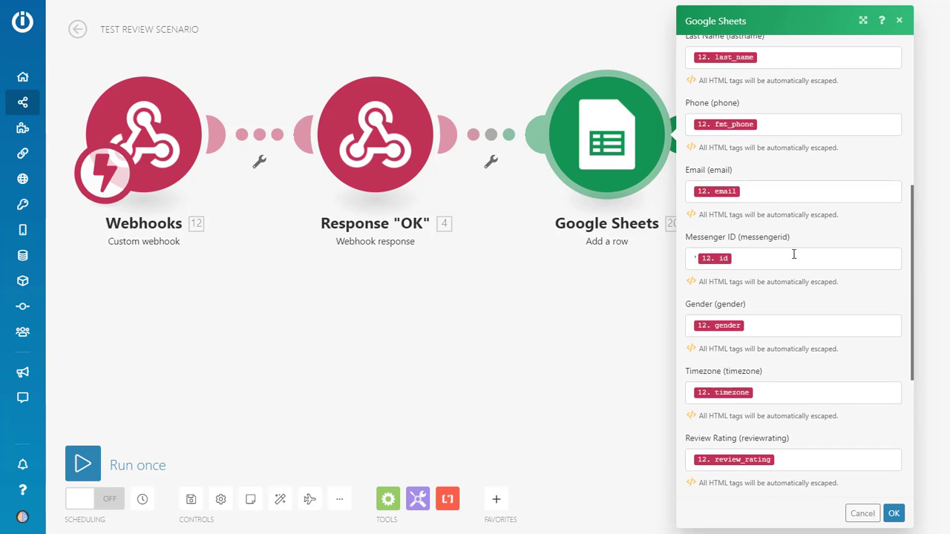
{"action": "scroll", "coordinate": [785, 192], "scroll_direction": "up", "scroll_amount": 4}
{"action": "scroll", "coordinate": [806, 275], "scroll_direction": "down", "scroll_amount": 6}
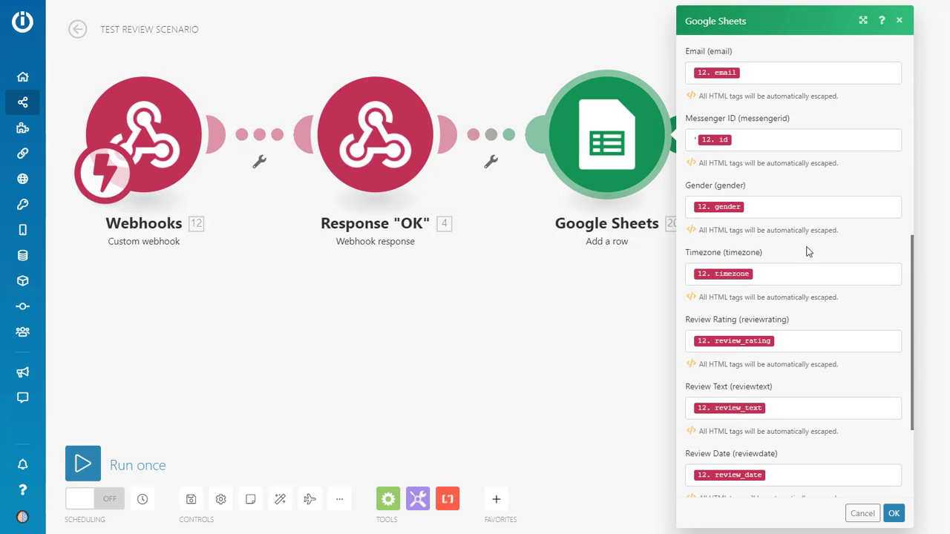
{"action": "scroll", "coordinate": [807, 250], "scroll_direction": "down", "scroll_amount": 3}
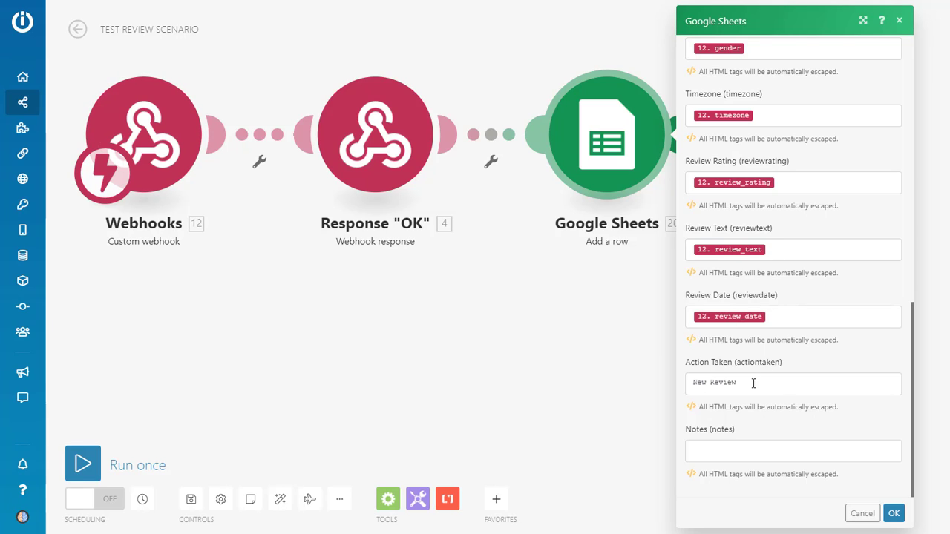
{"action": "left_click", "coordinate": [890, 514]}
- Save TEST REVIEW SCENARIO and flip its Scheduling toggle
{"action": "left_click", "coordinate": [190, 499]}
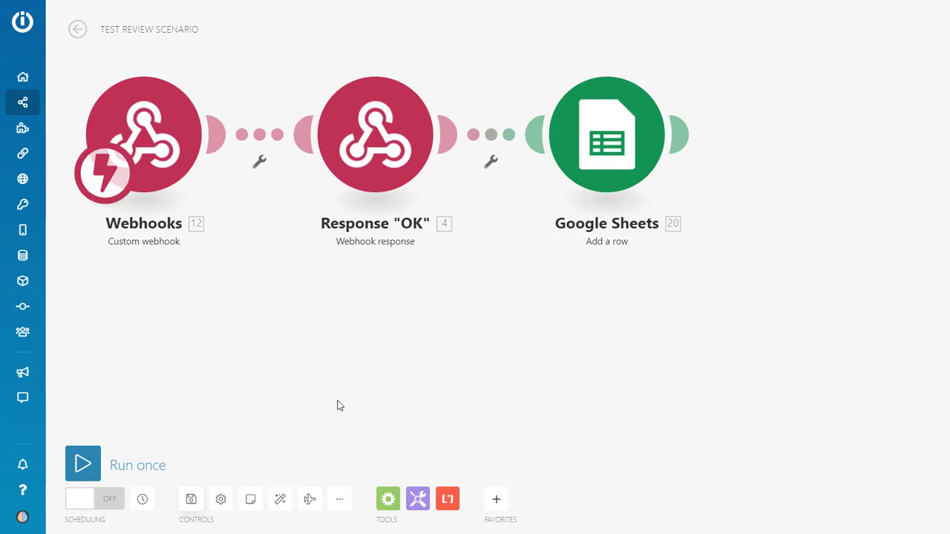
{"action": "left_click", "coordinate": [94, 500]}
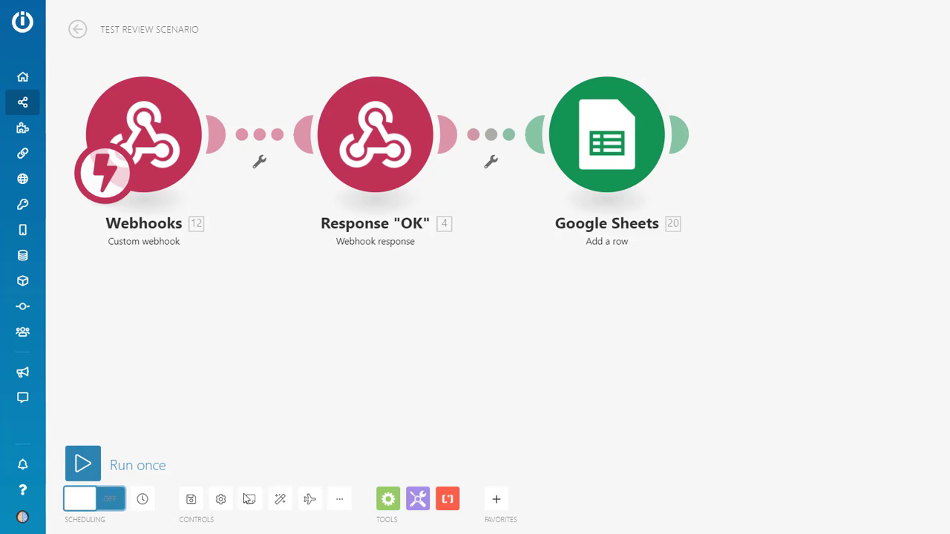